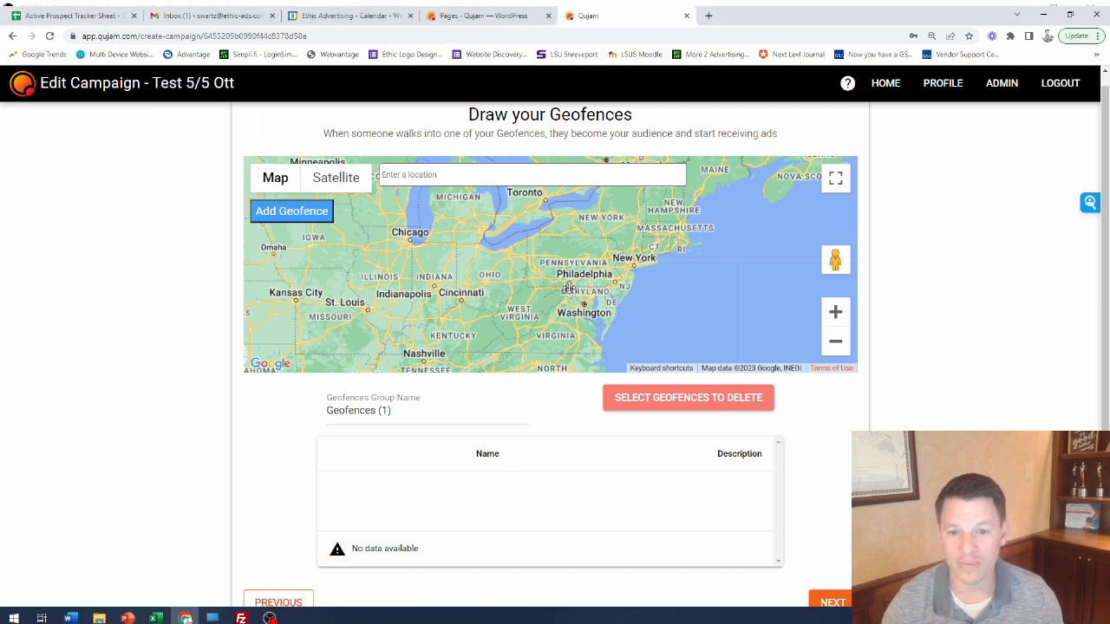
Find PNC Park on Federal Street, Pittsburgh, PA, through the location search to centre the geofence map there
mouse_move(555, 293)
mouse_down()
mouse_move(300, 237)
mouse_move(693, 286)
mouse_move(627, 176)
mouse_move(382, 251)
mouse_move(486, 260)
mouse_move(558, 243)
mouse_move(558, 276)
mouse_up()
click(411, 174)
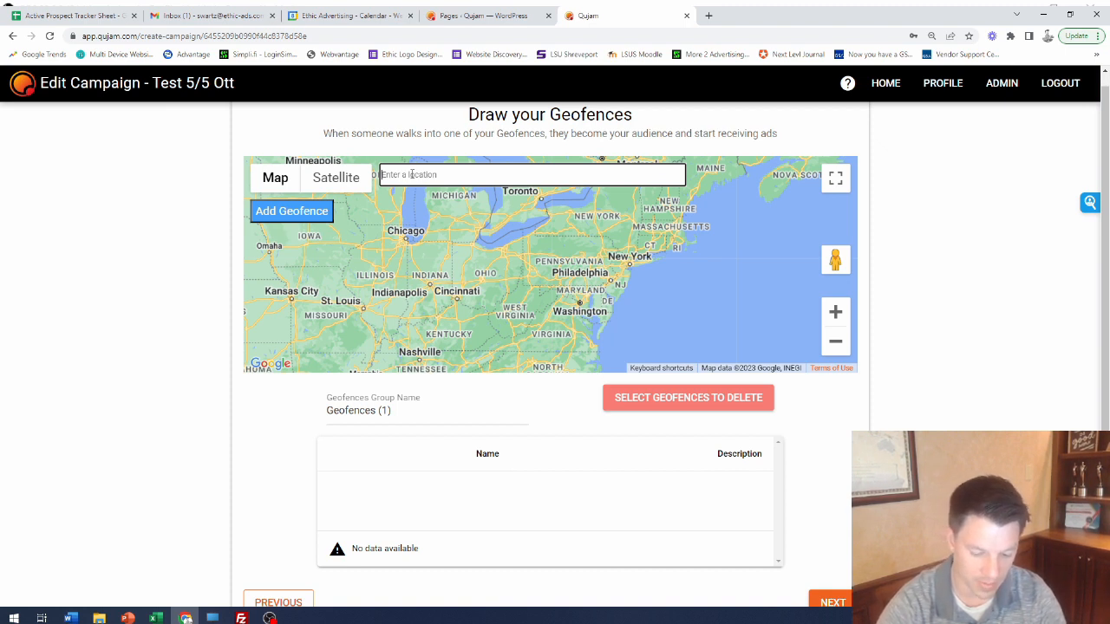
text(pnc park)
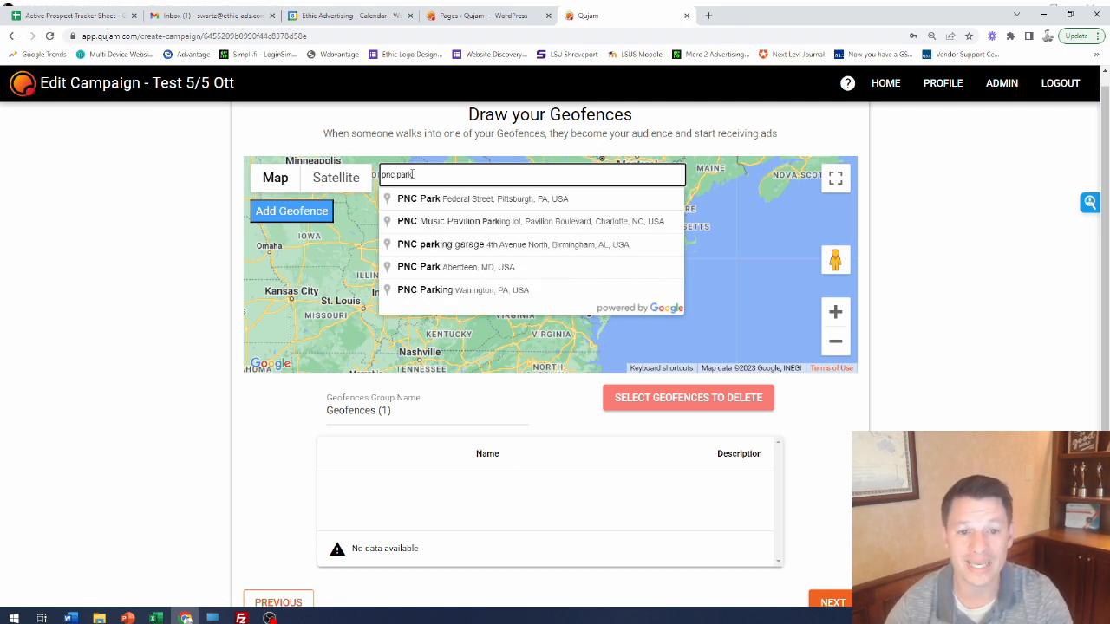
click(425, 202)
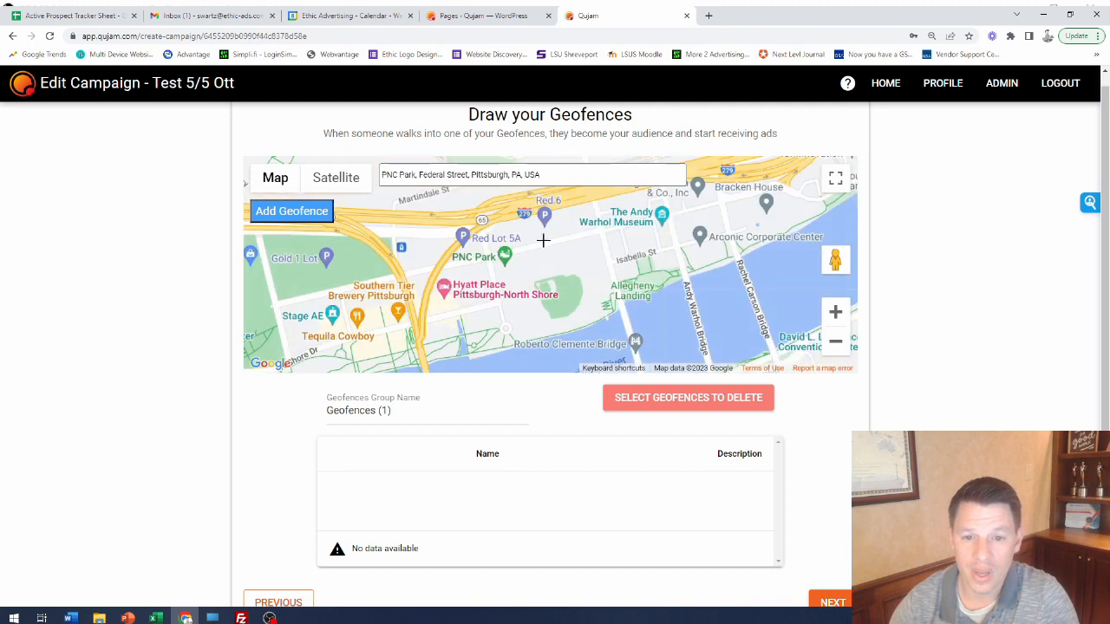
View the area around PNC Park at another zoom level and in full screen, and return to the normal page
click(835, 313)
click(835, 343)
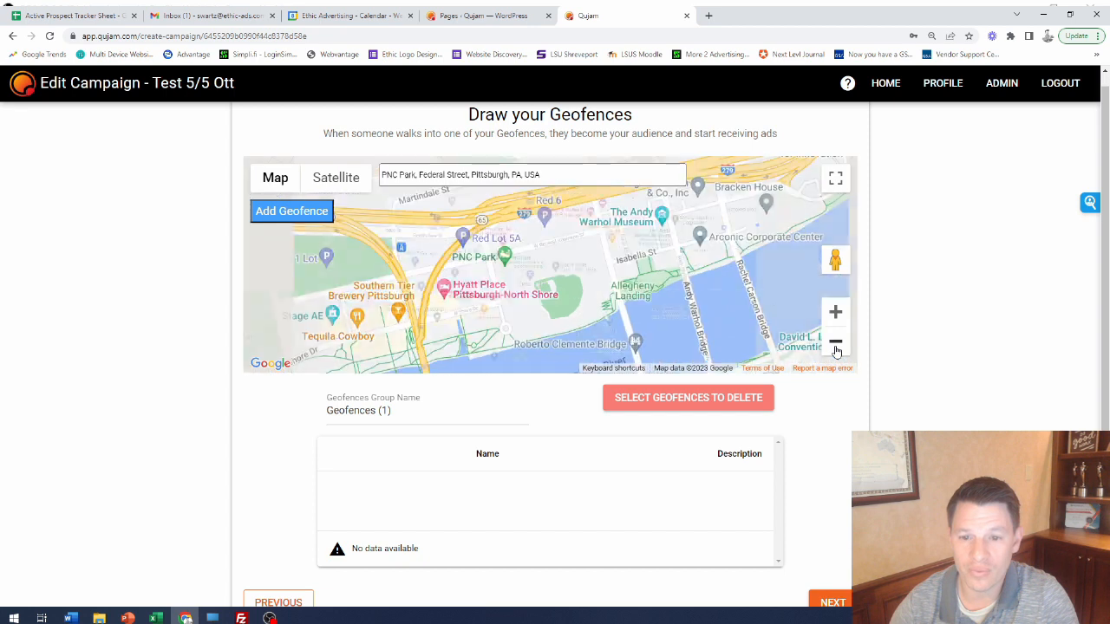
click(833, 179)
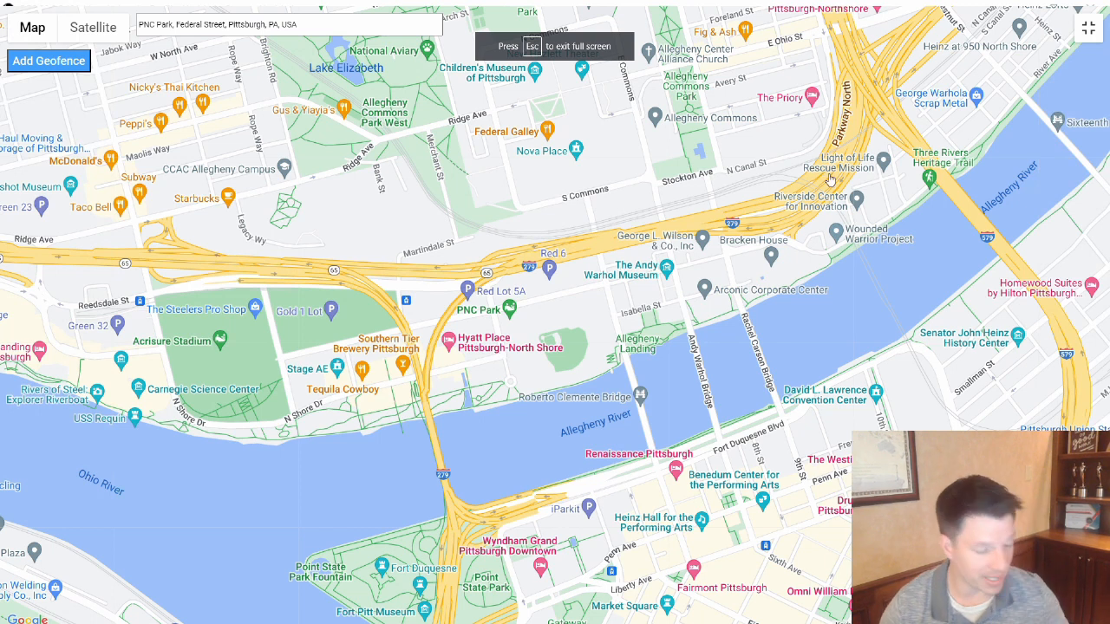
click(1090, 32)
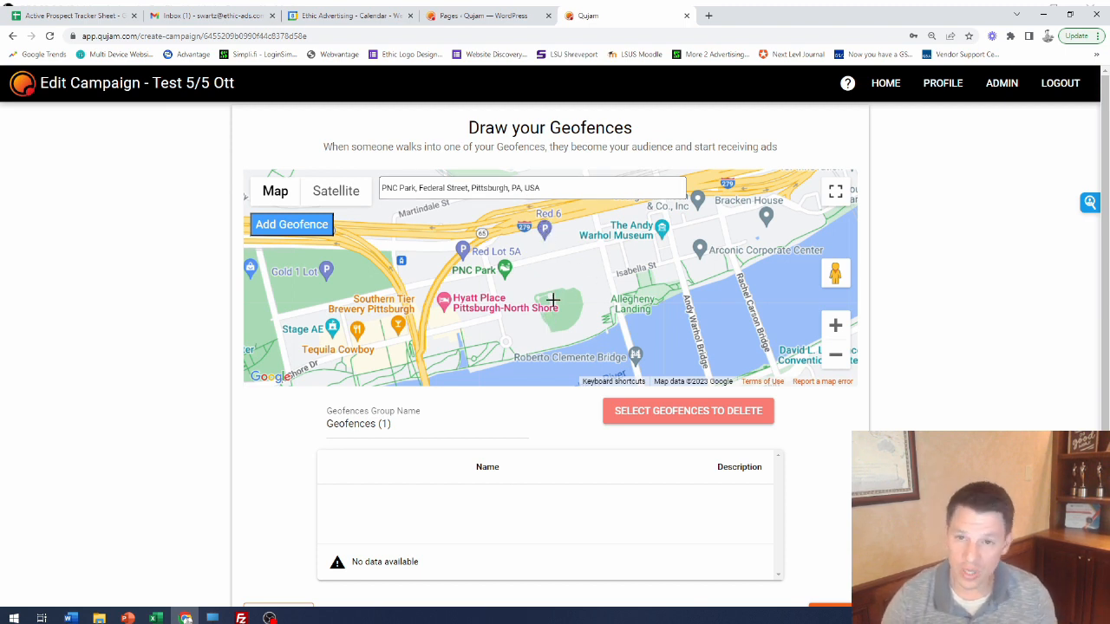
Show terrain on the map, look around the PNC Park area, and turn terrain off again
mouse_move(274, 197)
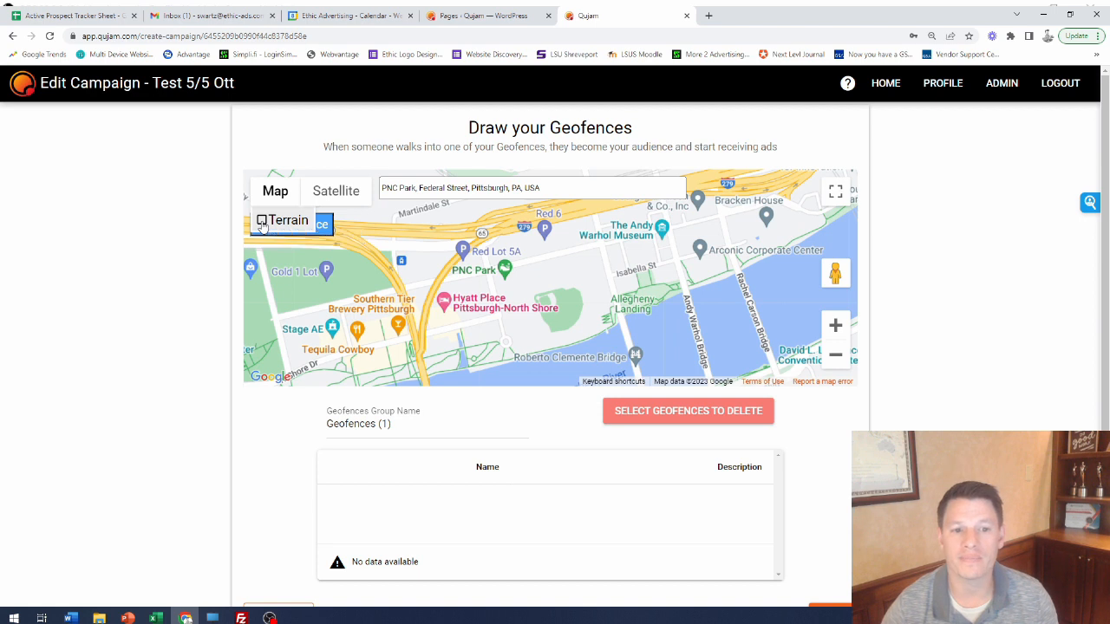
click(262, 221)
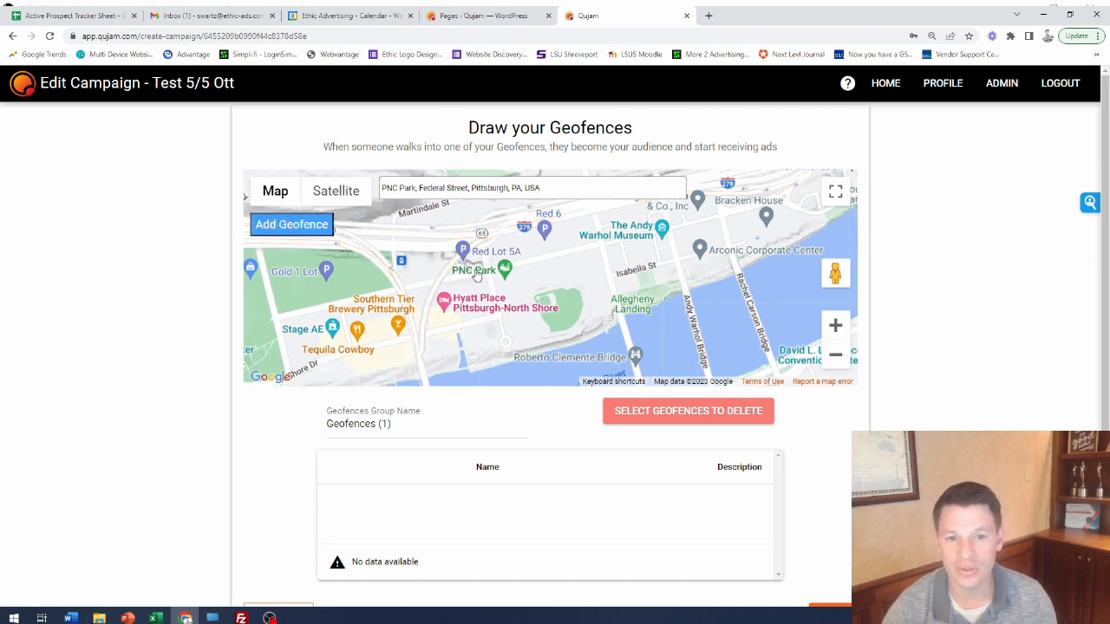
drag(478, 275, 576, 342)
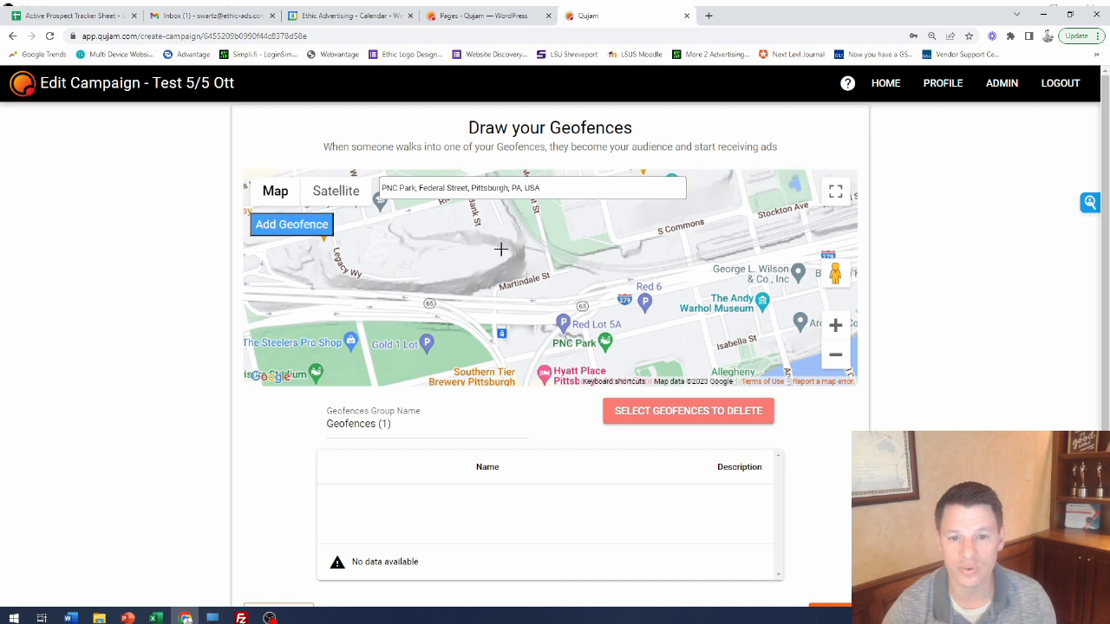
drag(681, 303, 522, 232)
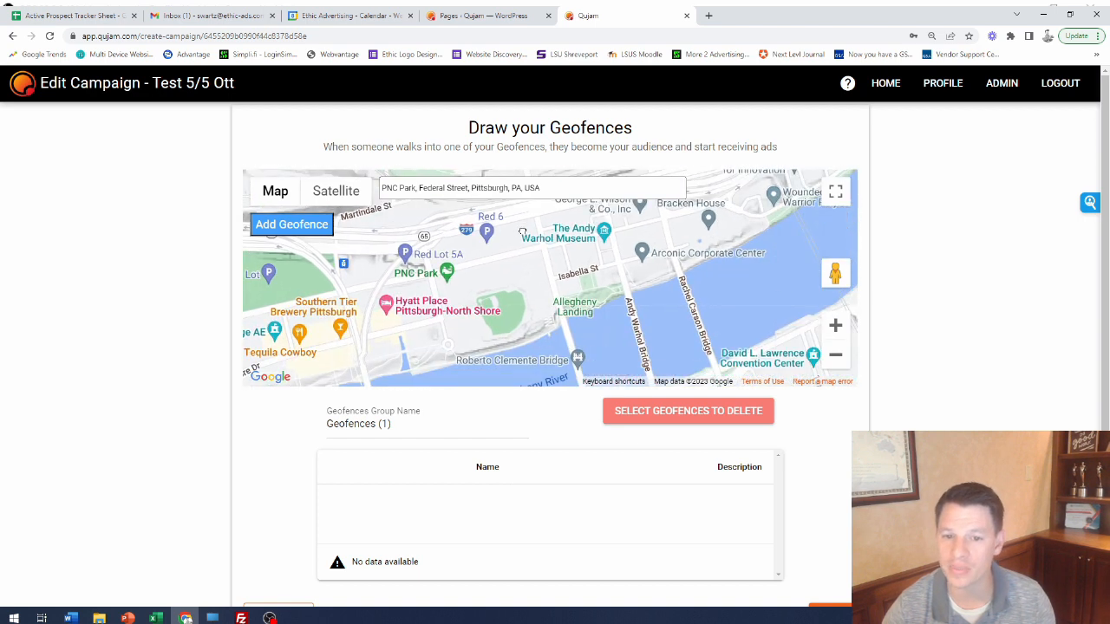
mouse_move(274, 195)
click(263, 221)
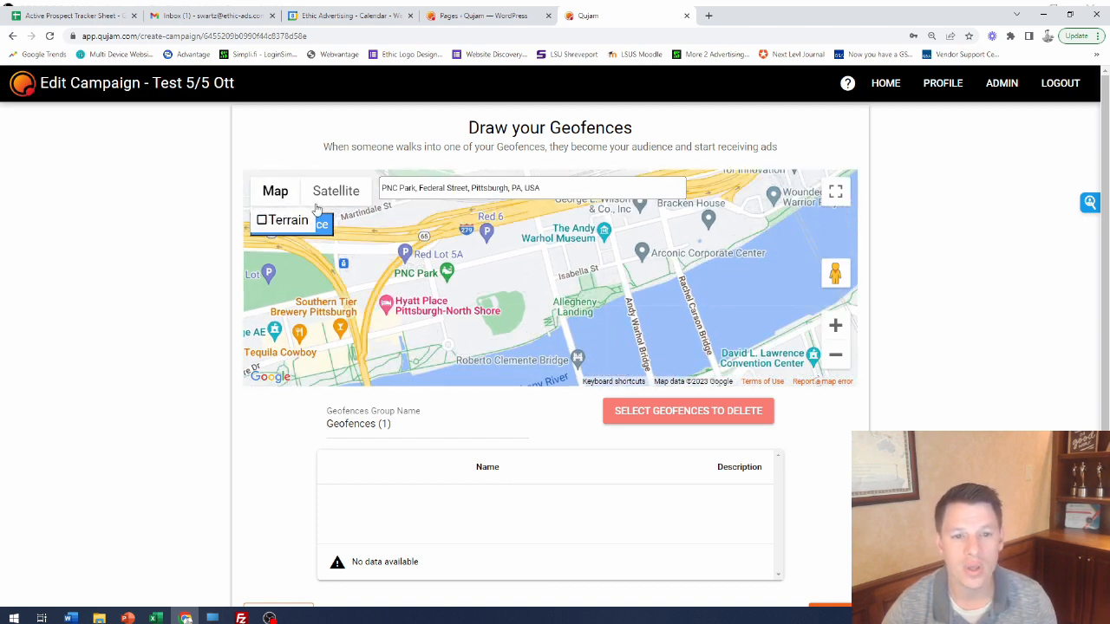
Switch the map to satellite imagery, hiding the labels briefly and showing them again
click(337, 197)
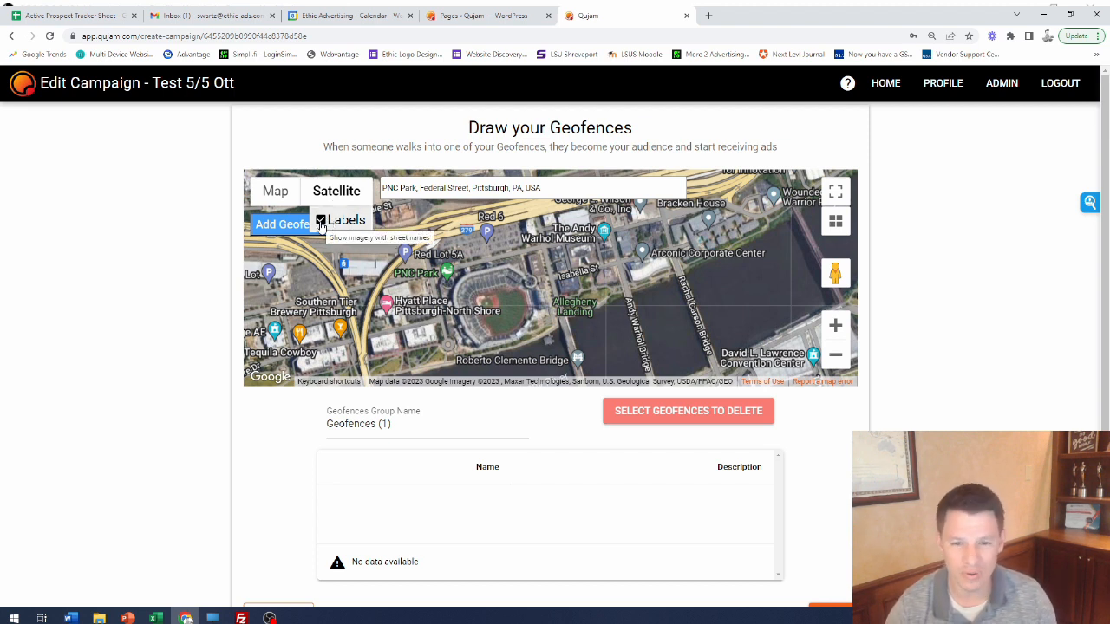
click(320, 222)
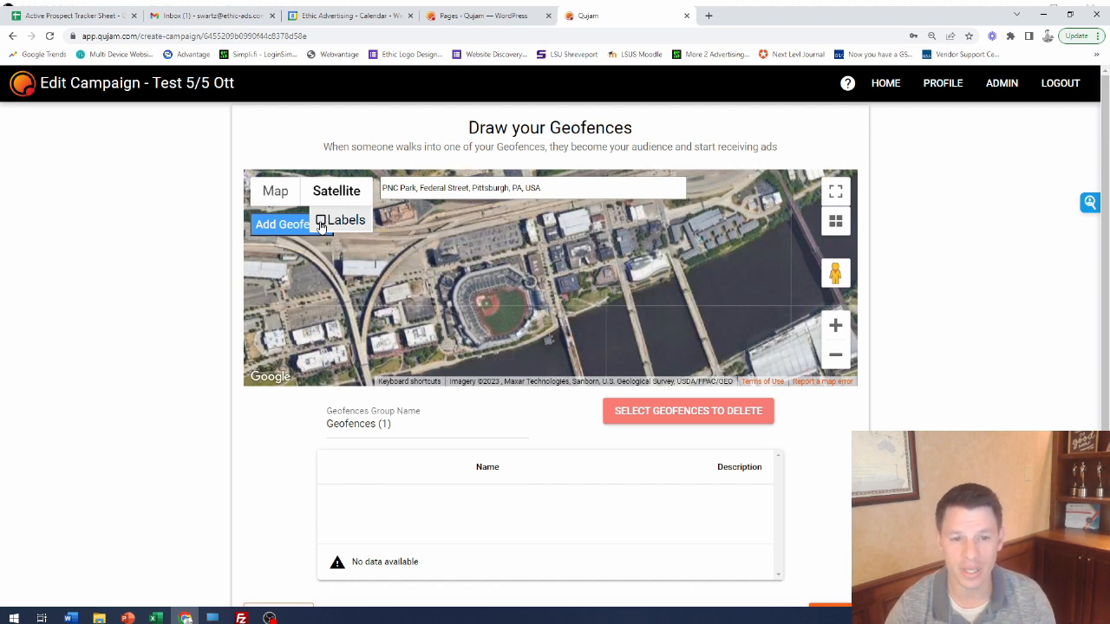
click(320, 222)
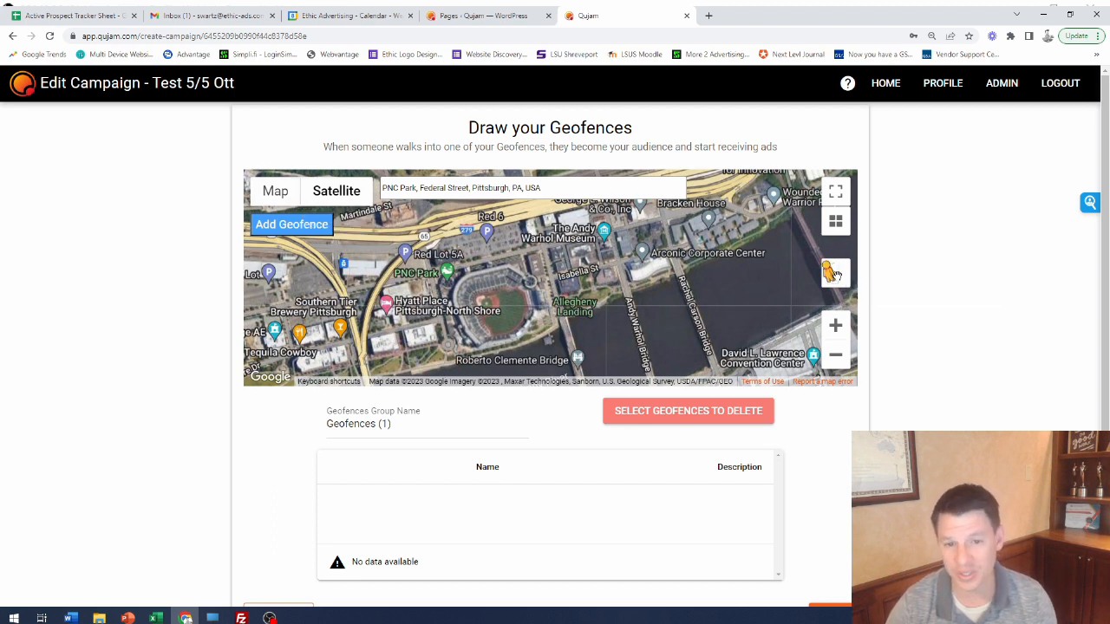
Examine the streets beside PNC Park in Street View, moving along the road and looking around, and return to the satellite map
drag(830, 274, 451, 273)
drag(458, 316, 471, 264)
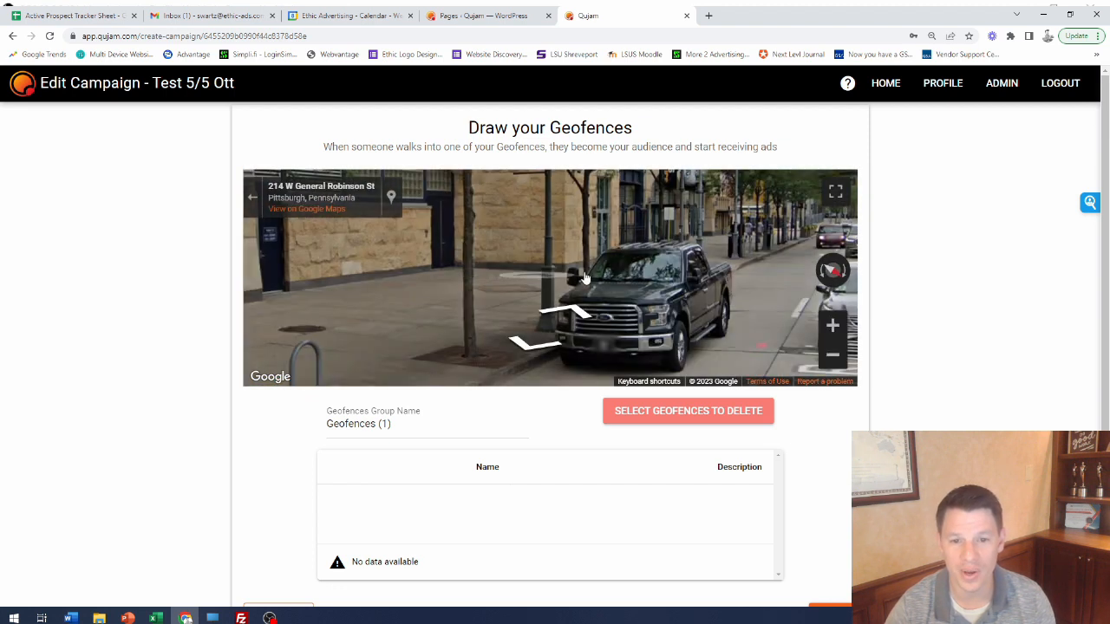
drag(382, 228, 790, 274)
drag(419, 282, 715, 203)
drag(390, 330, 620, 255)
drag(362, 300, 565, 291)
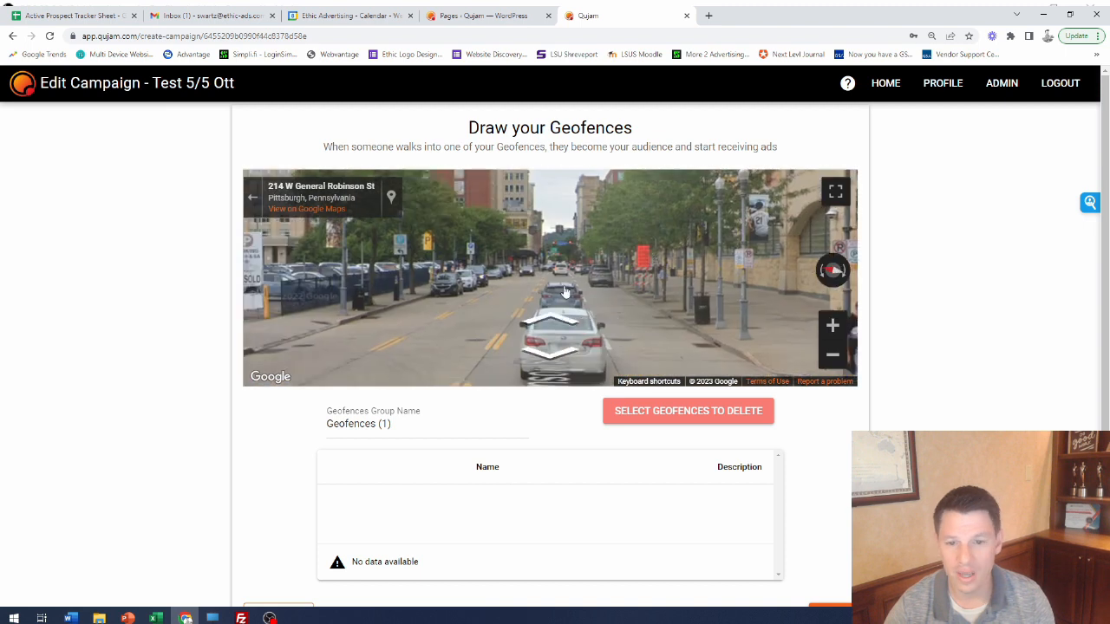
click(557, 286)
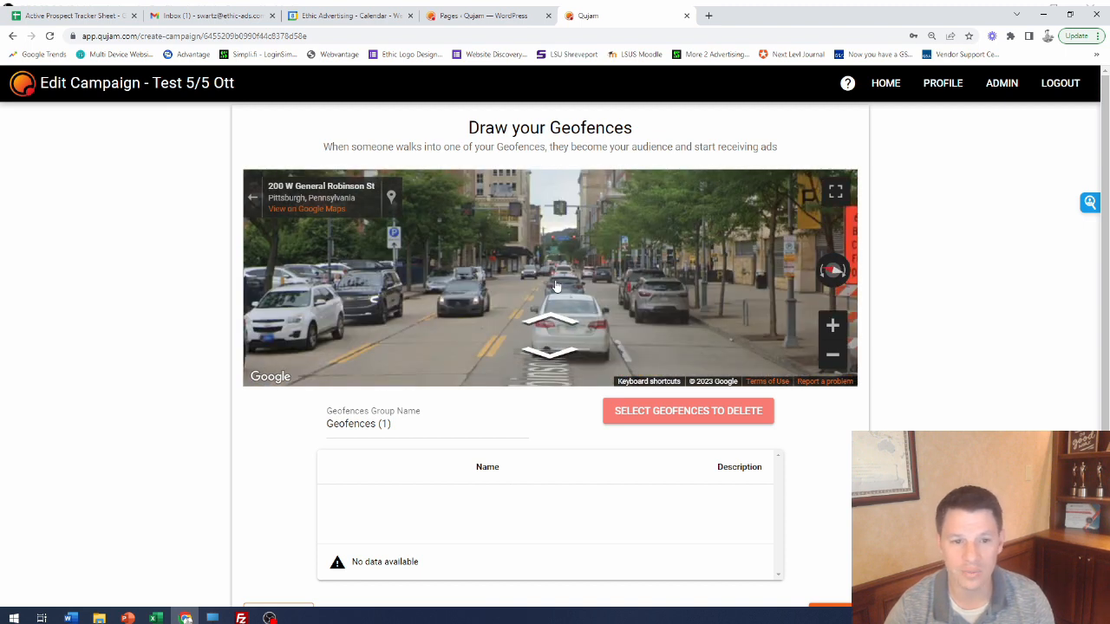
click(557, 286)
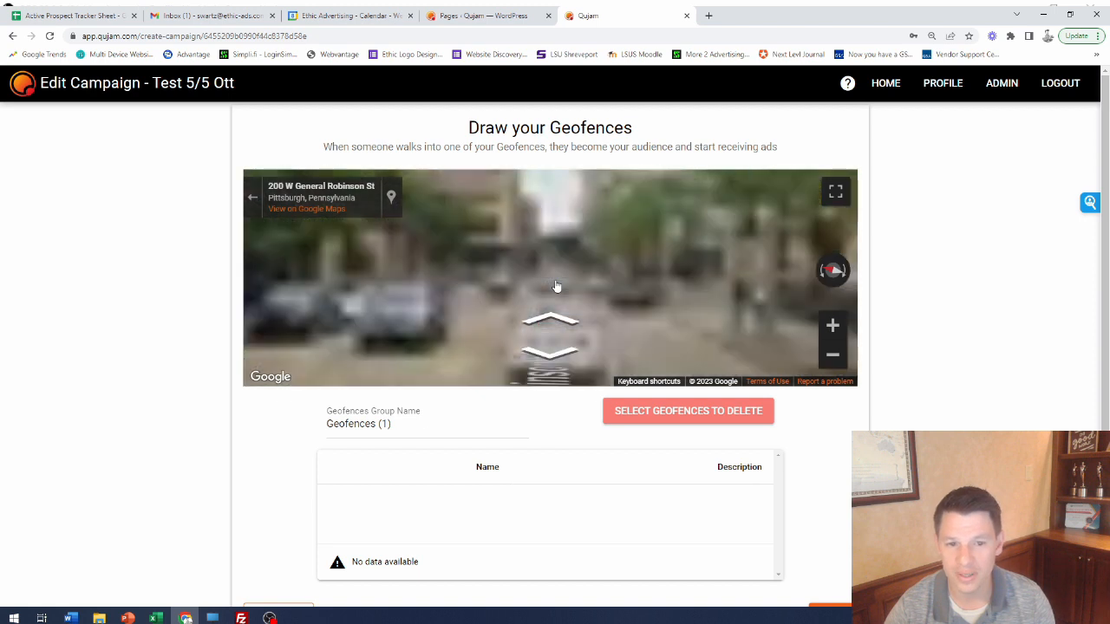
click(557, 286)
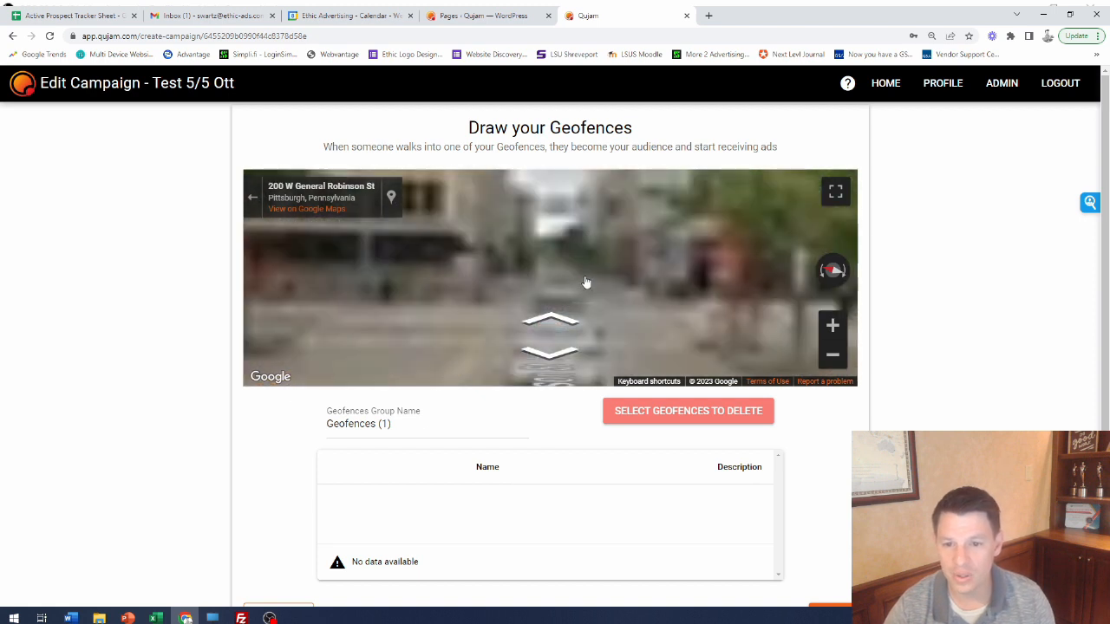
drag(555, 243, 390, 339)
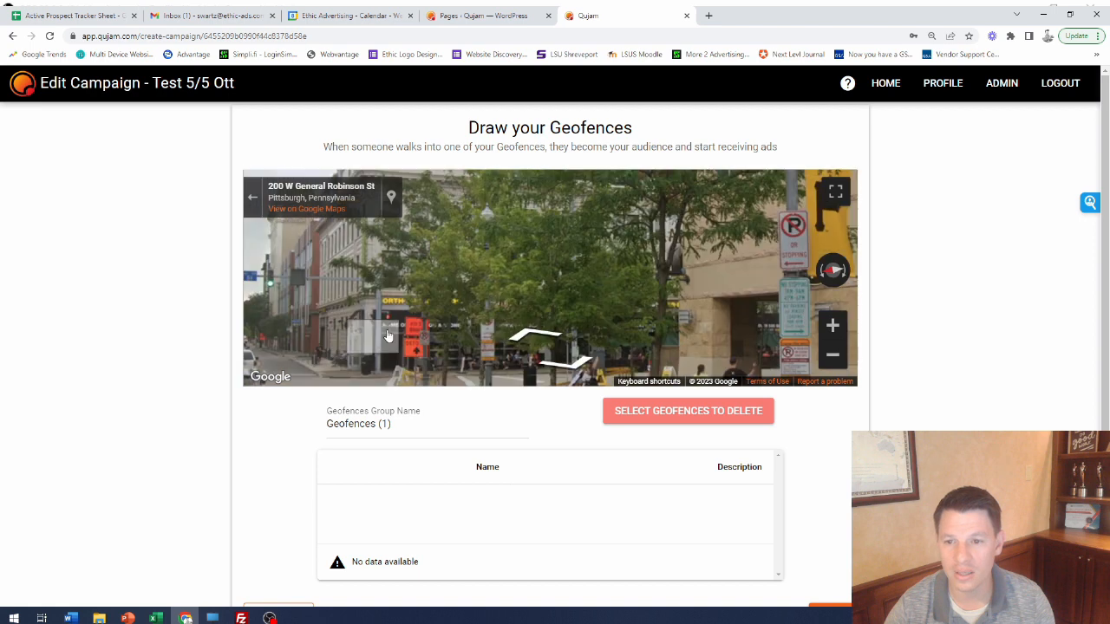
drag(558, 320, 332, 233)
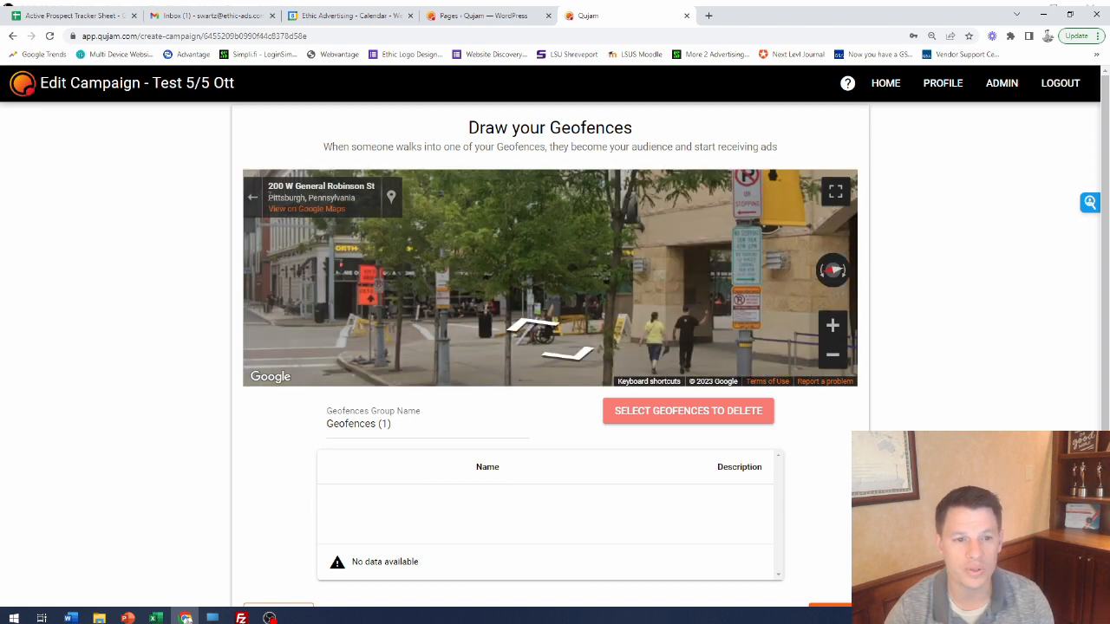
click(251, 201)
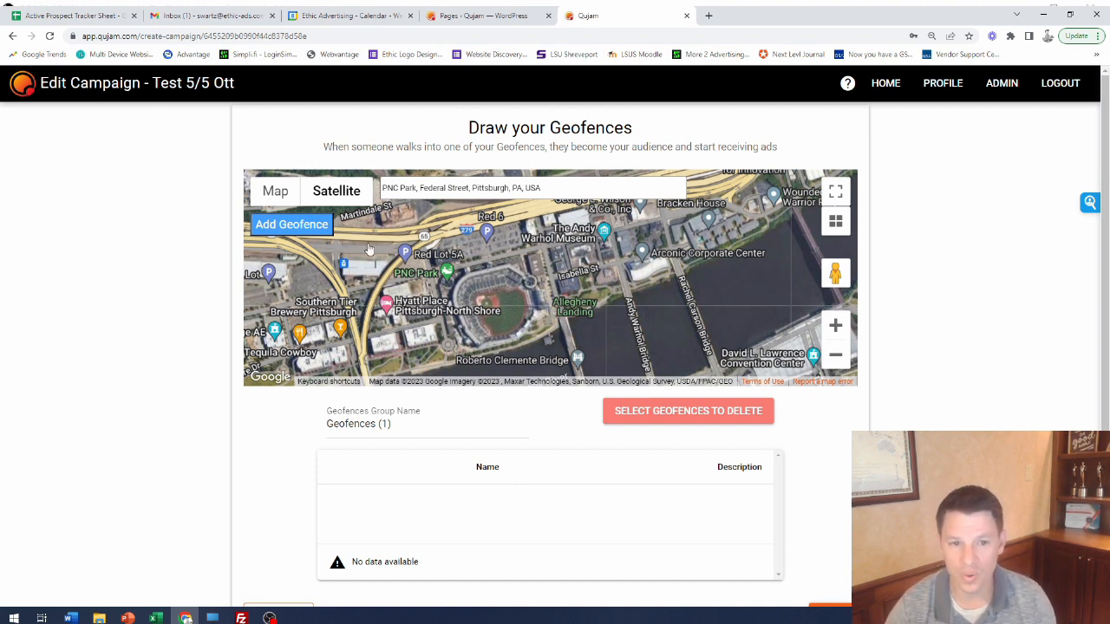
Add a geofence and outline the PNC Park stadium with a polygon around its perimeter
click(295, 226)
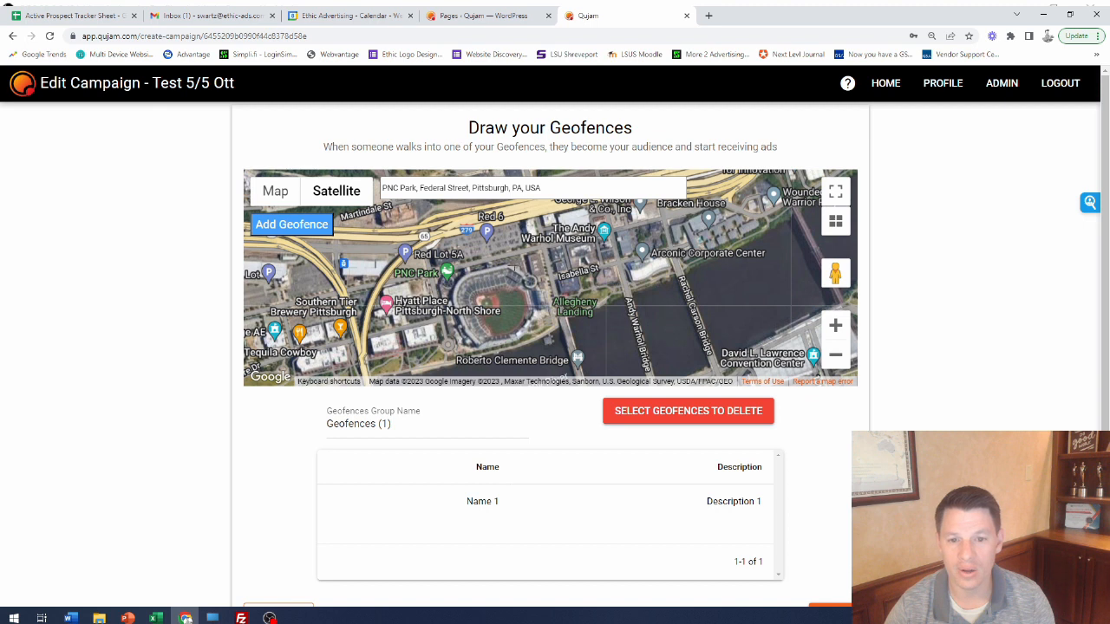
click(510, 266)
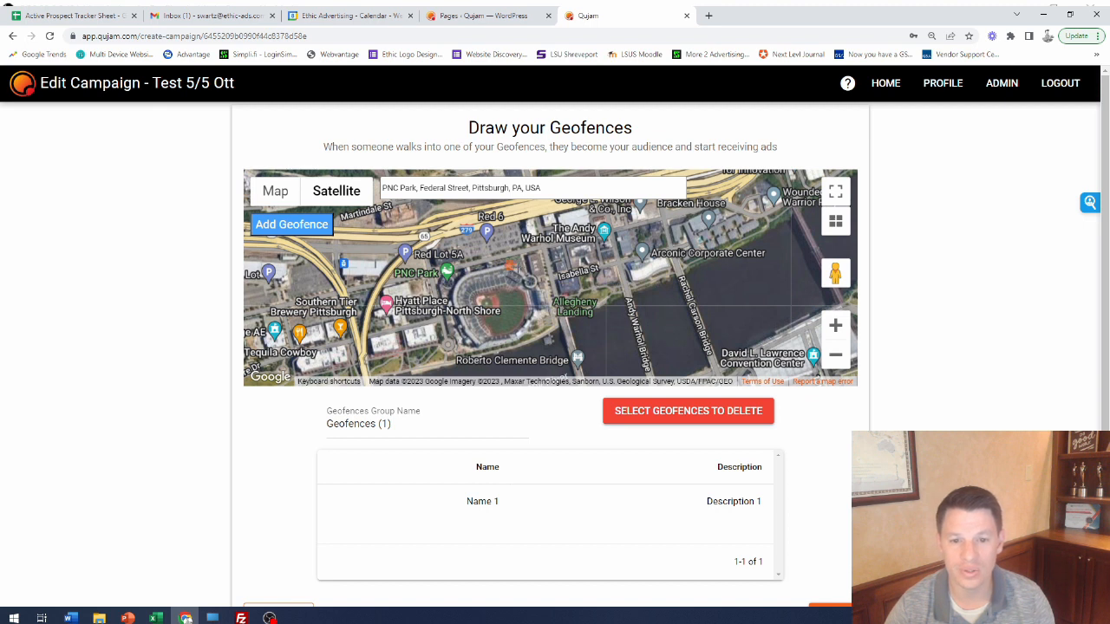
click(535, 282)
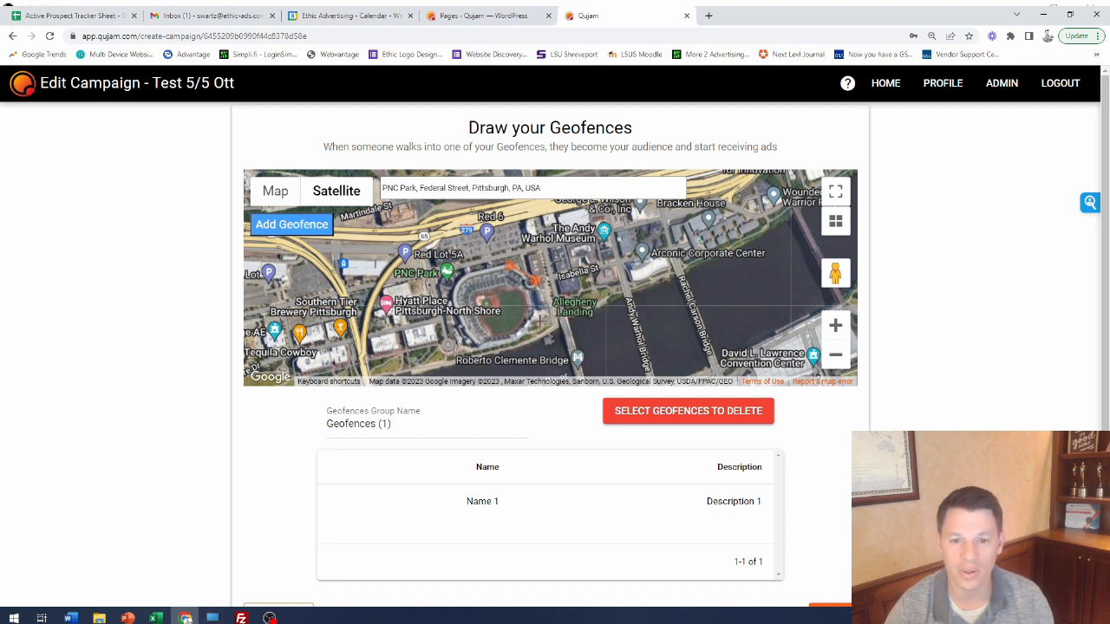
click(539, 321)
click(511, 349)
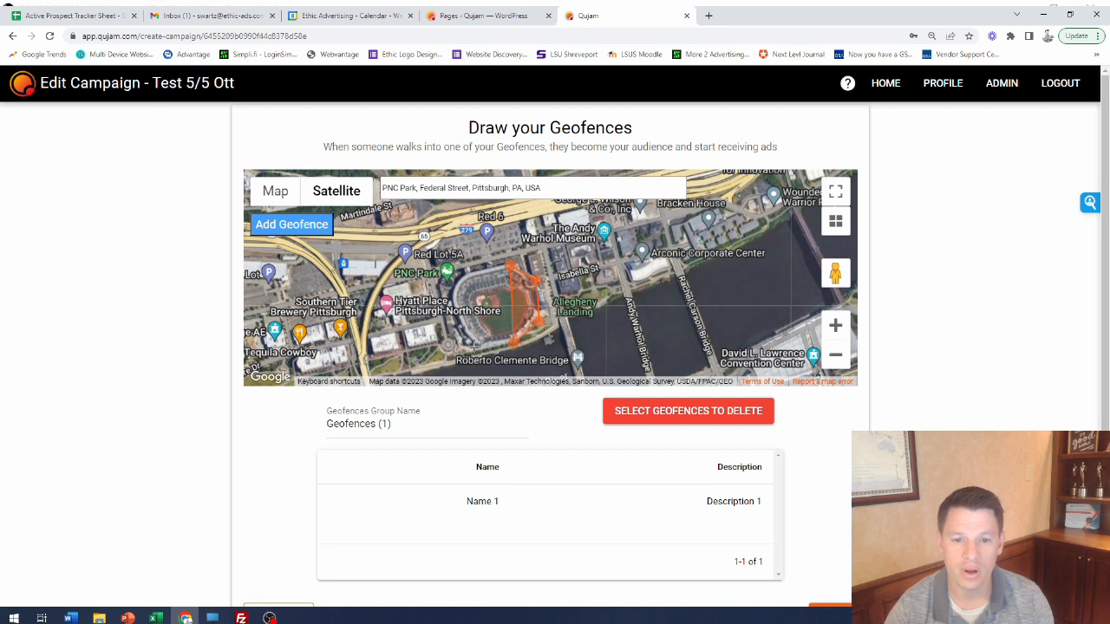
click(465, 346)
click(450, 297)
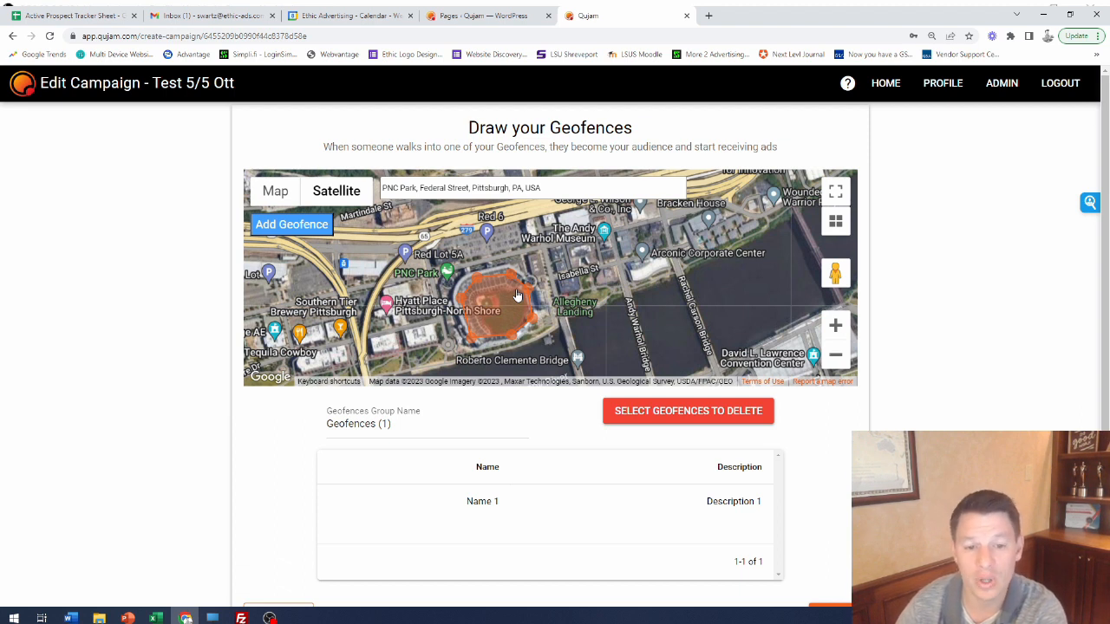
Rename the geofences group as "Test Group"
click(409, 425)
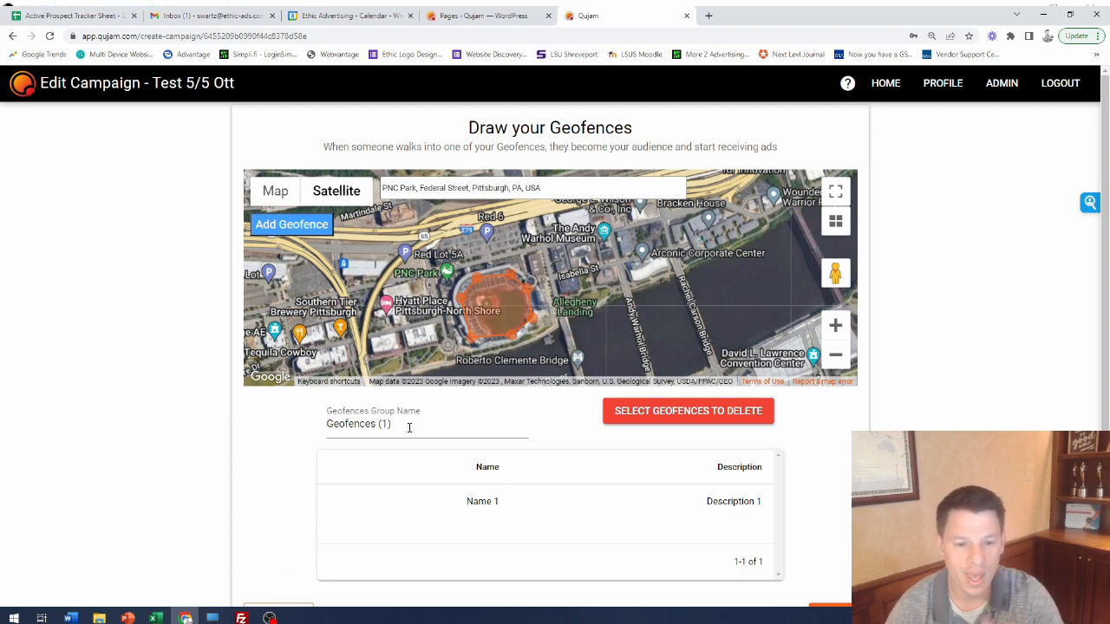
drag(409, 425, 279, 418)
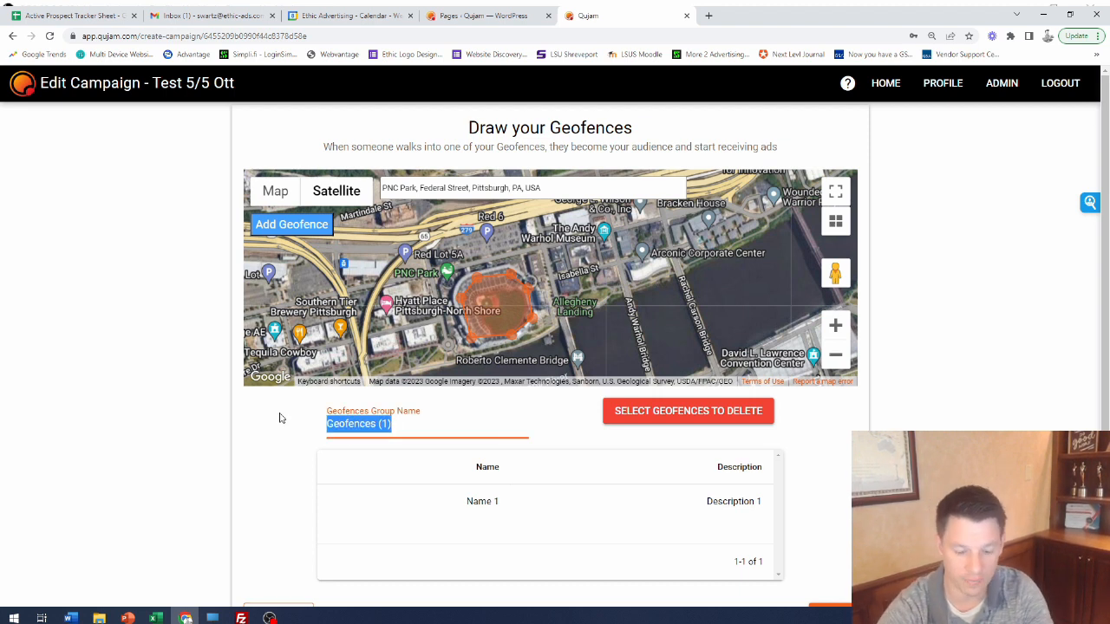
text(Te)
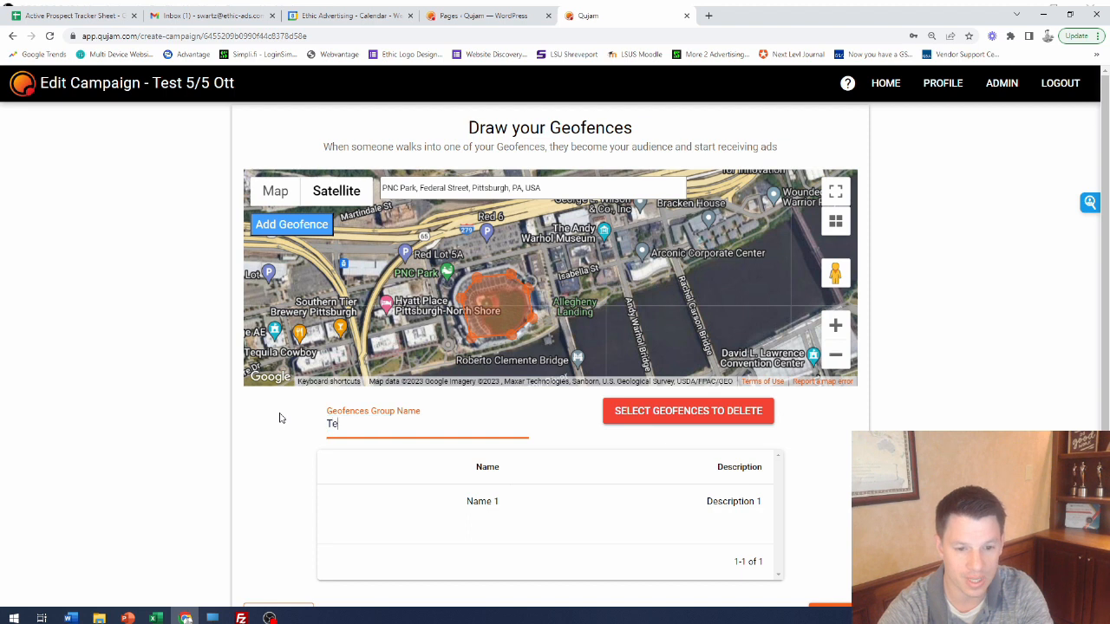
text(st Group)
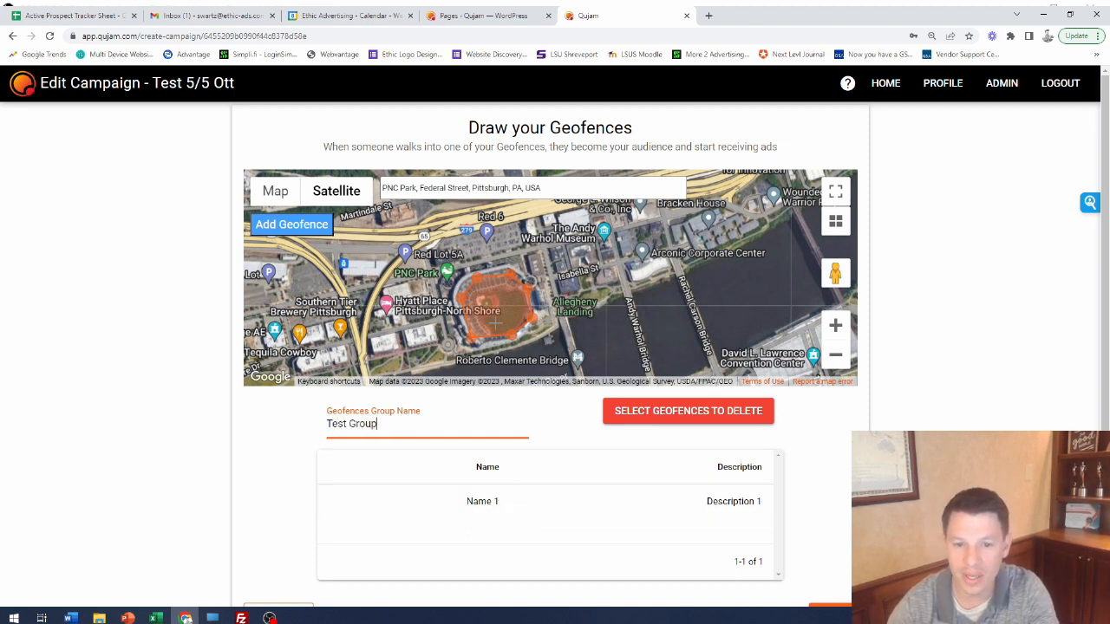
Name the new geofence in the list "PNC Park"
click(499, 505)
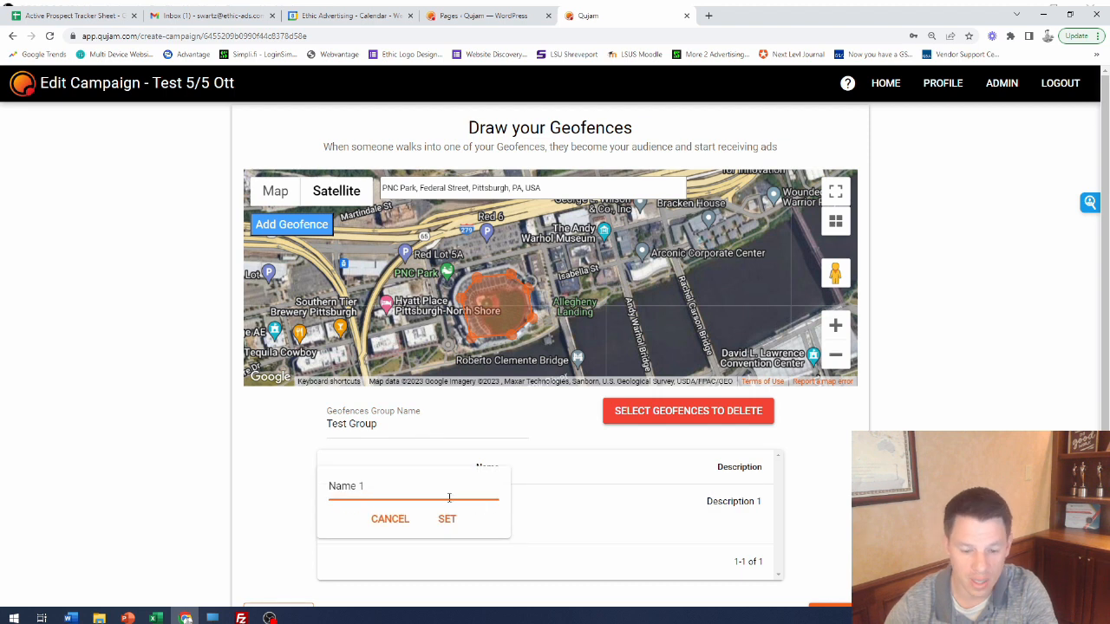
drag(429, 491, 198, 458)
text(P)
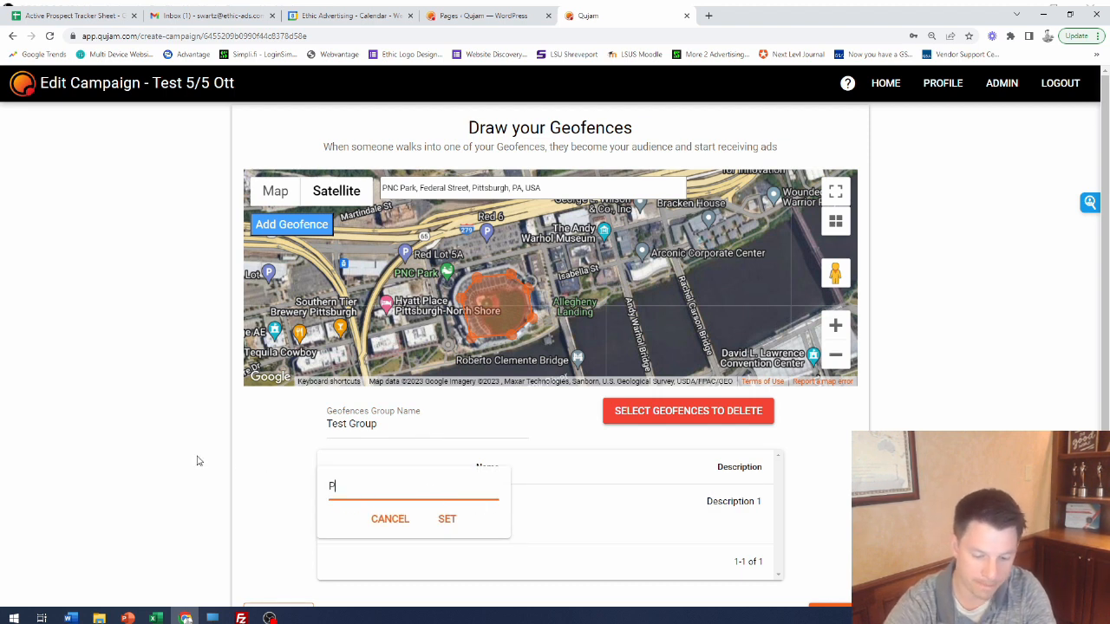
text(NC Park)
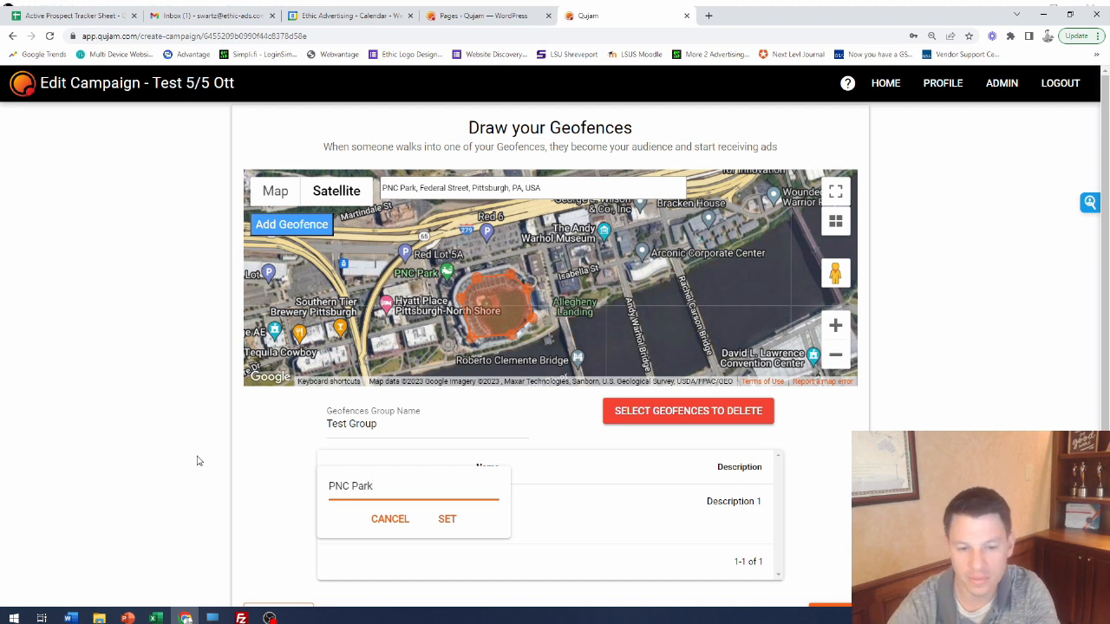
click(449, 519)
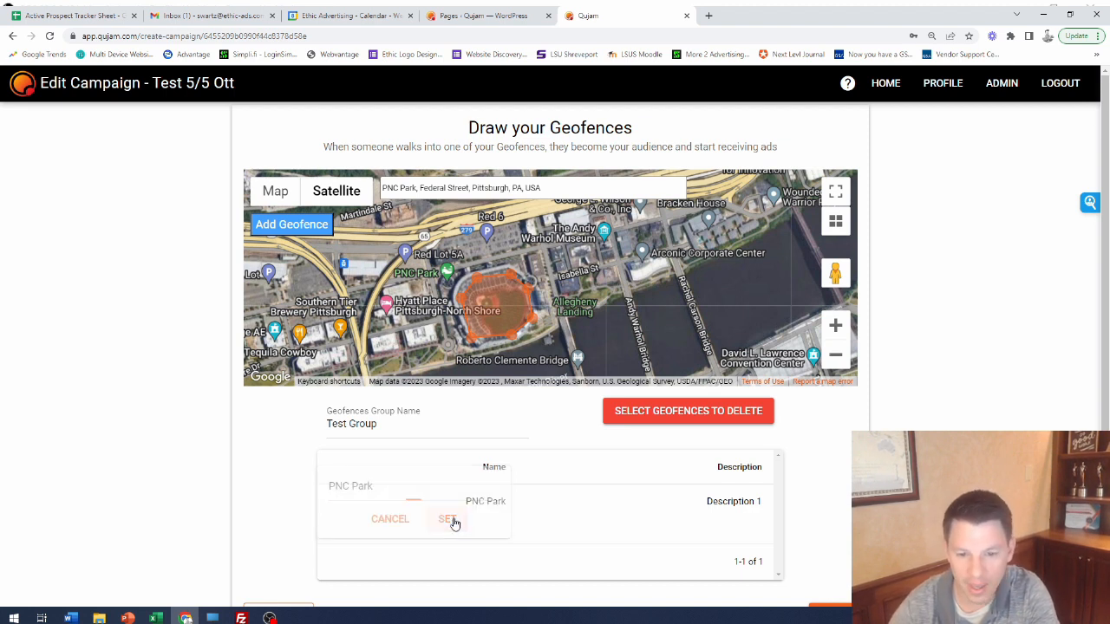
Set the description of the PNC Park geofence to "Pirate's ballpark"
click(745, 501)
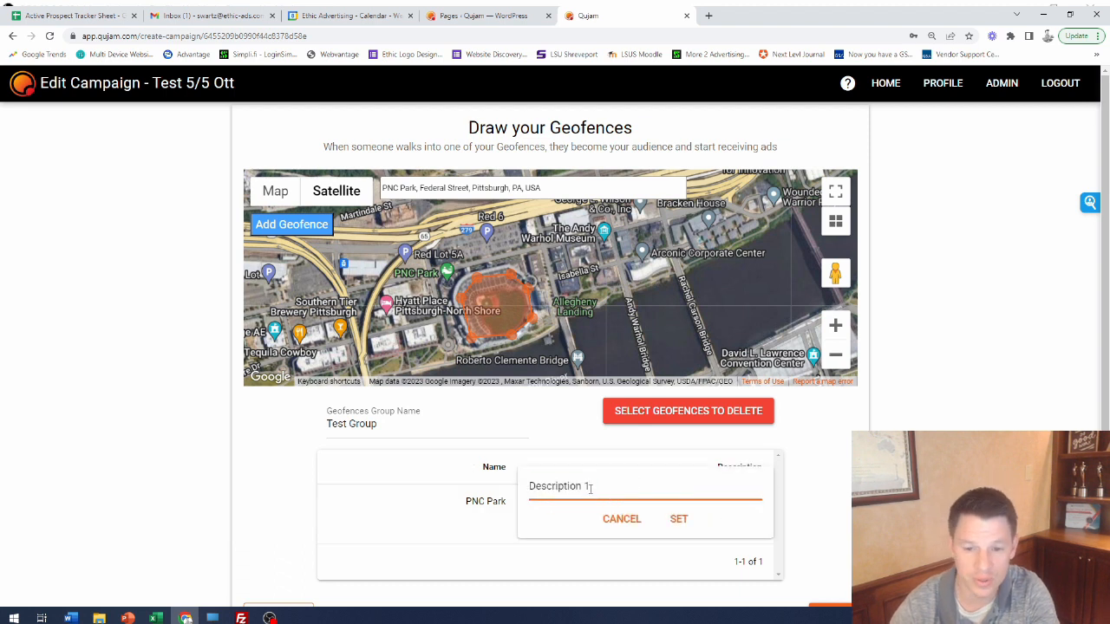
drag(589, 488, 528, 488)
text(Pit)
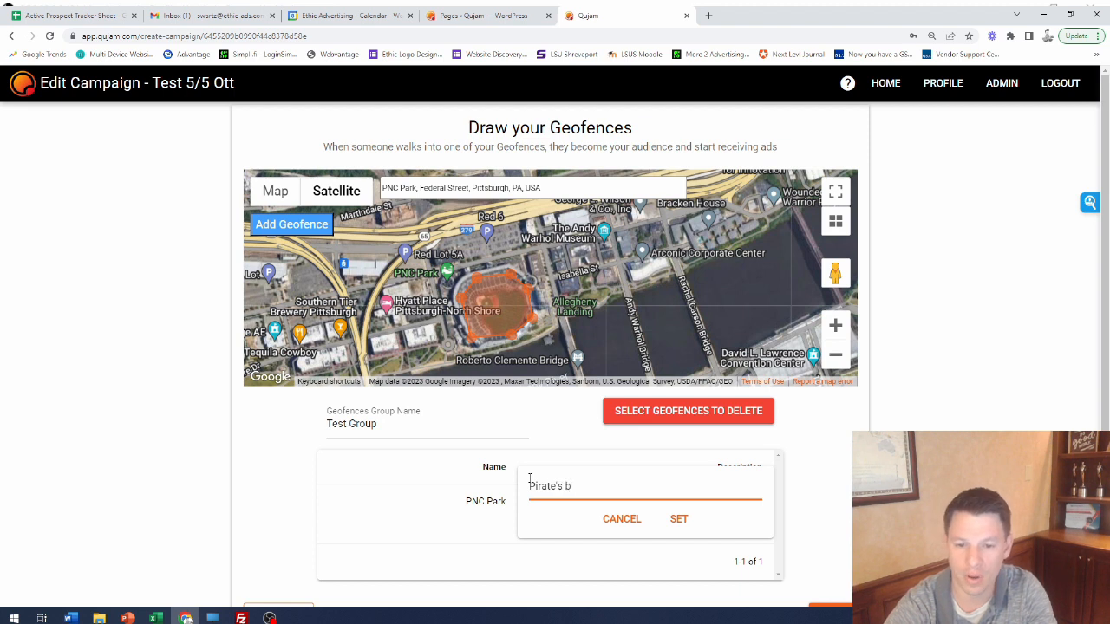
text(ate's ball)
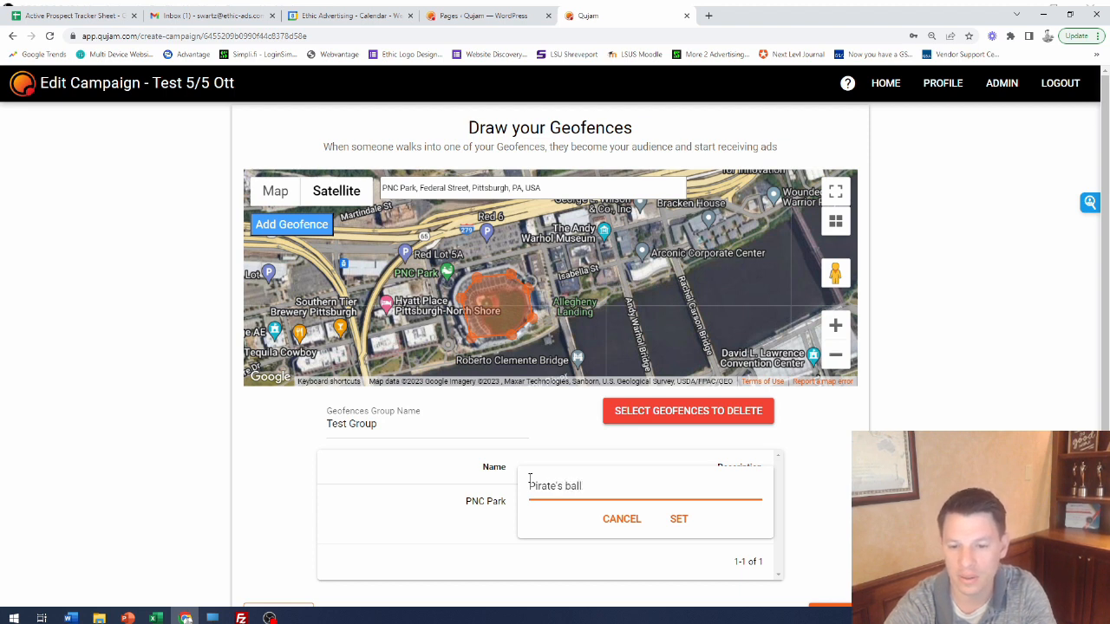
text(bapark)
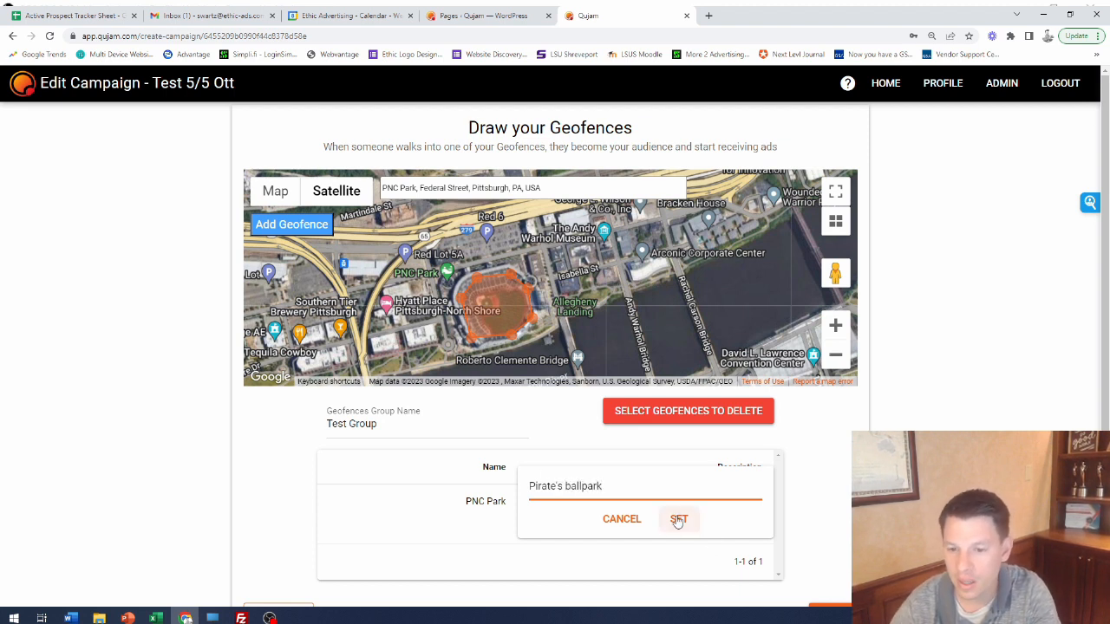
click(679, 519)
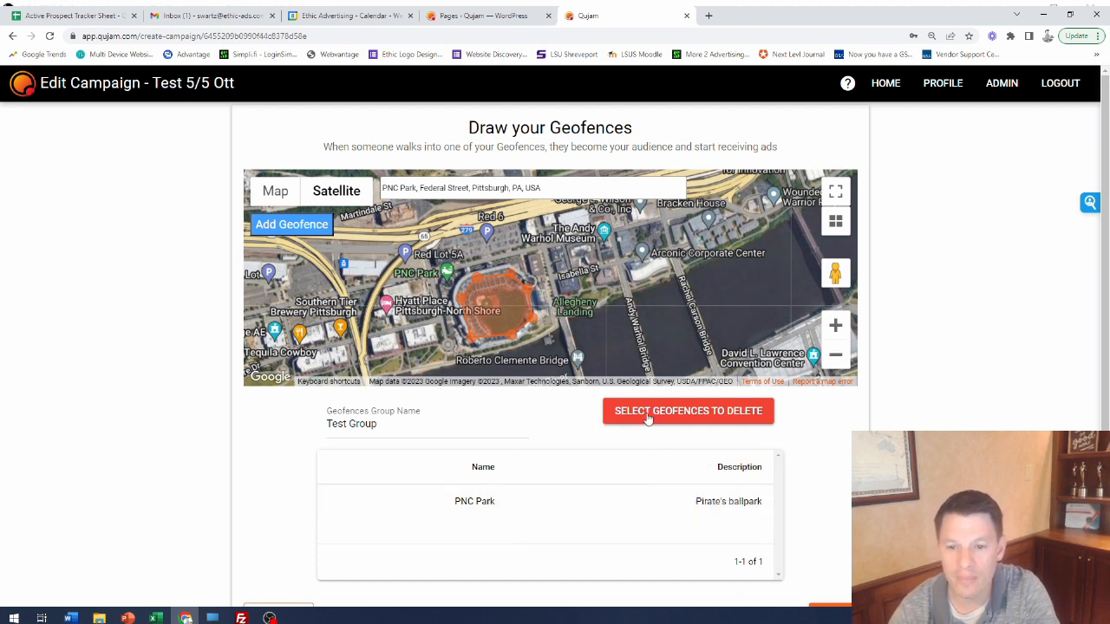
click(718, 412)
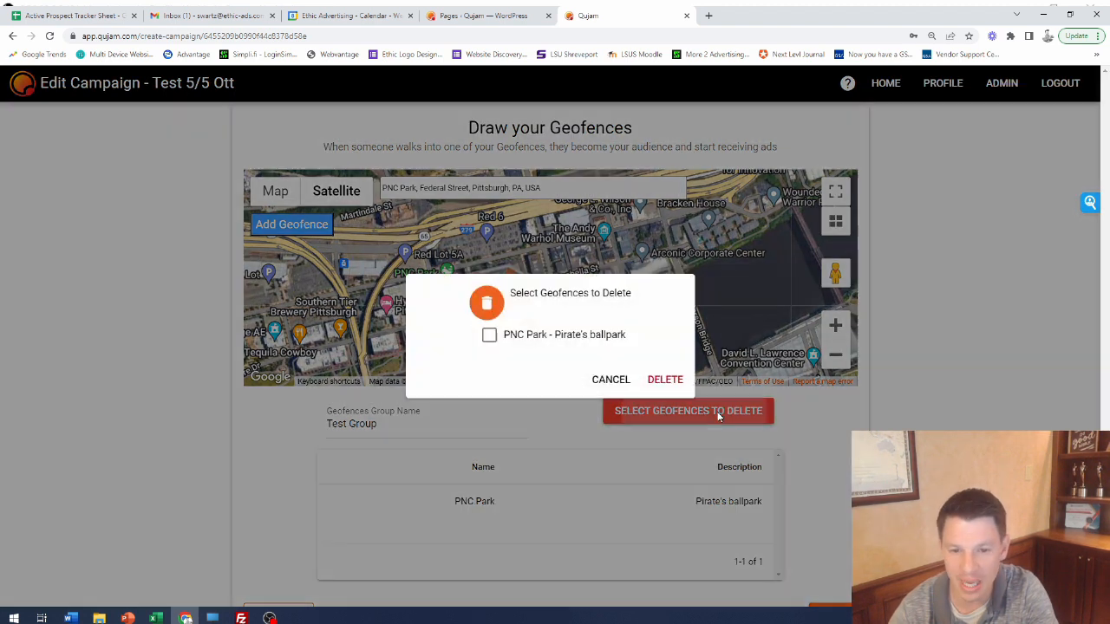
click(489, 337)
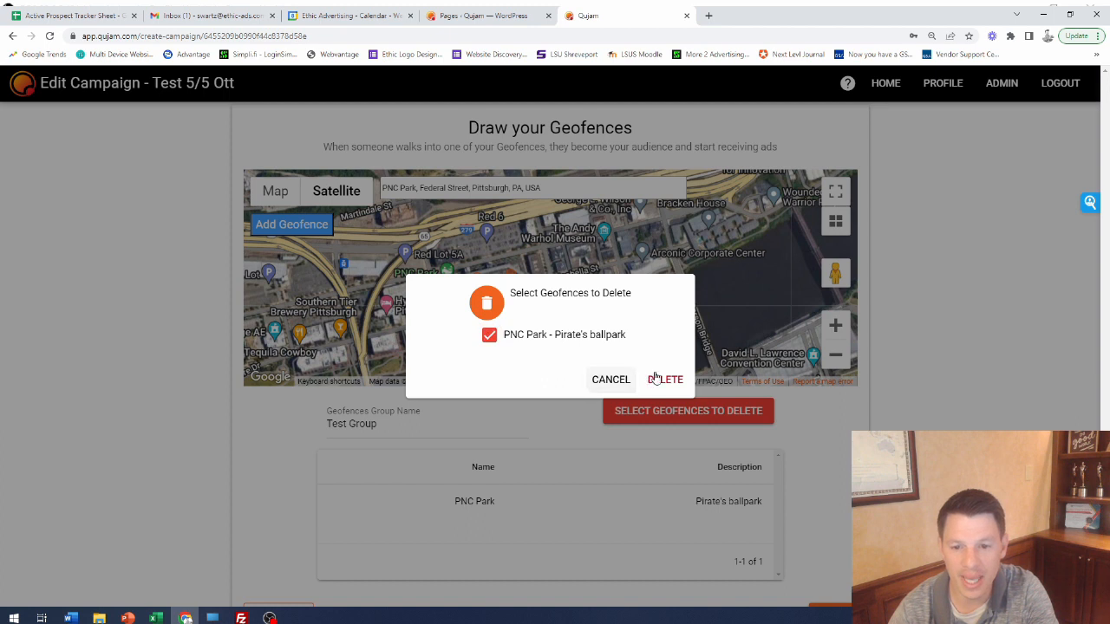
click(612, 381)
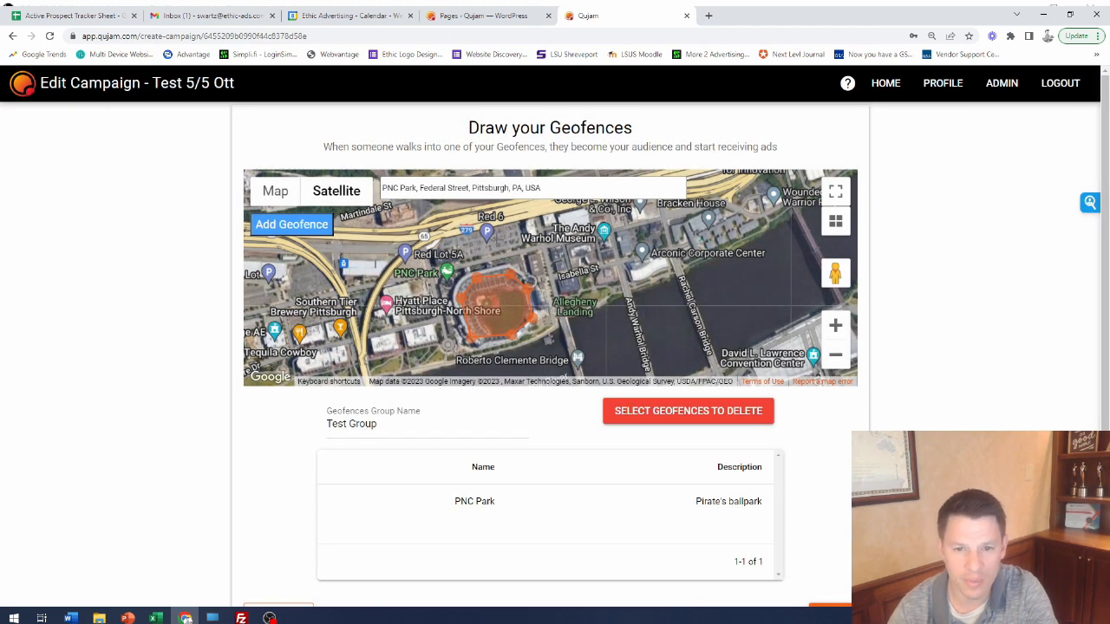
Search the map for the Pittsburgh office building by its street address and go to the matching location
drag(540, 189, 384, 188)
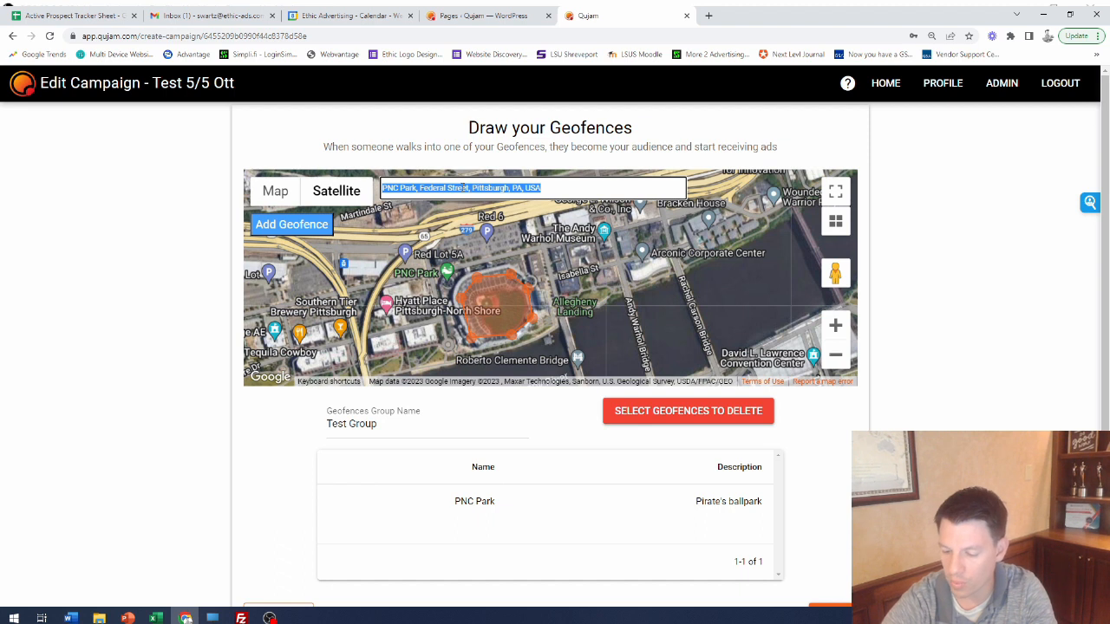
text(6)
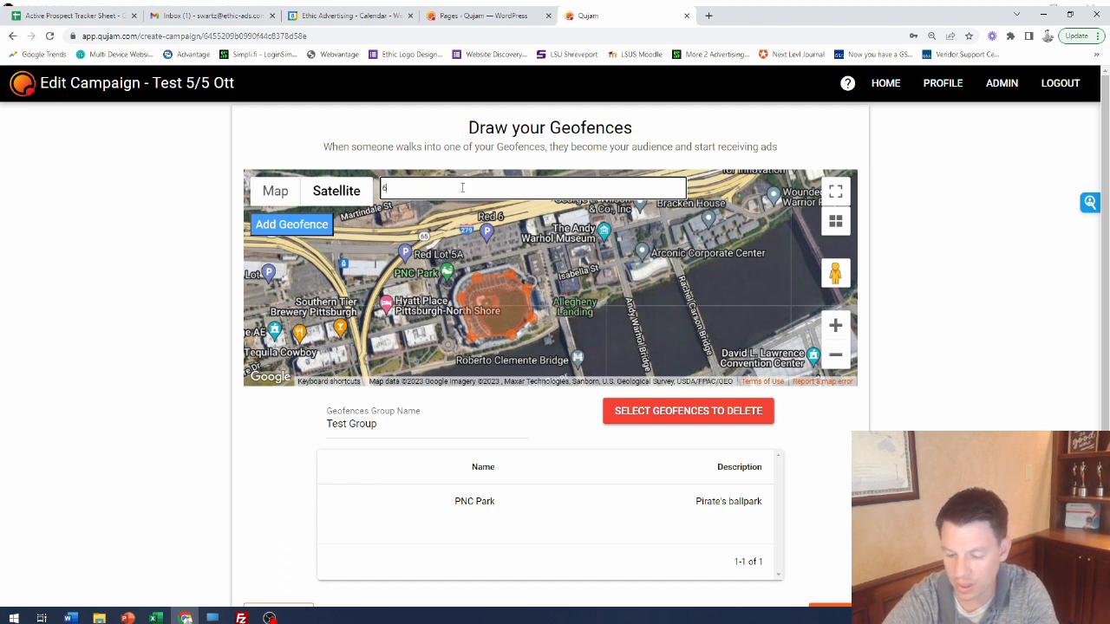
text(51 holiday)
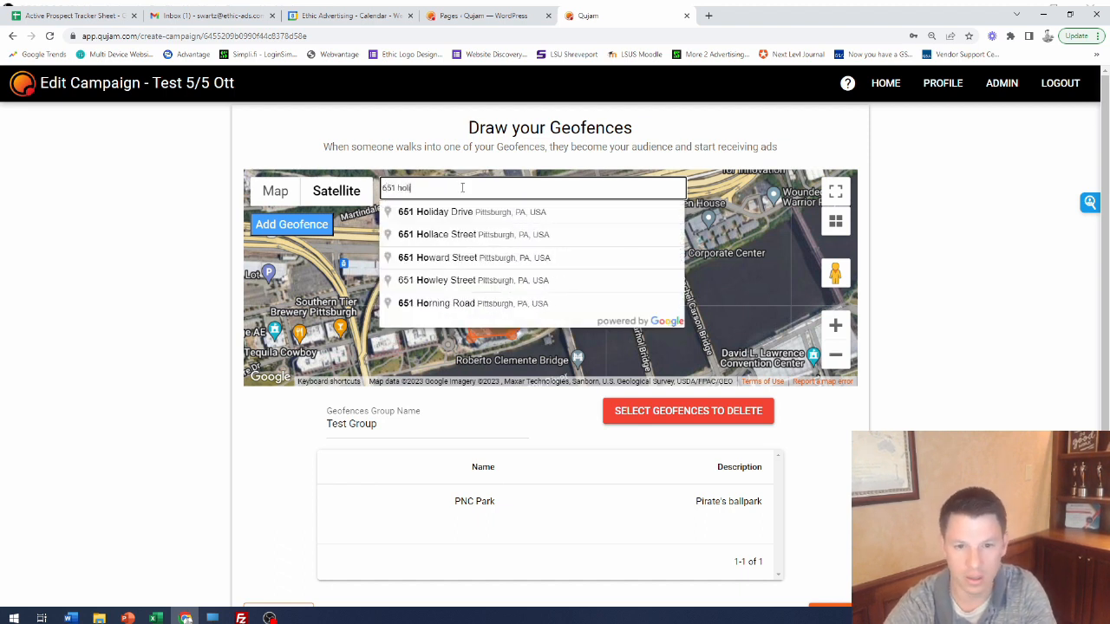
click(459, 213)
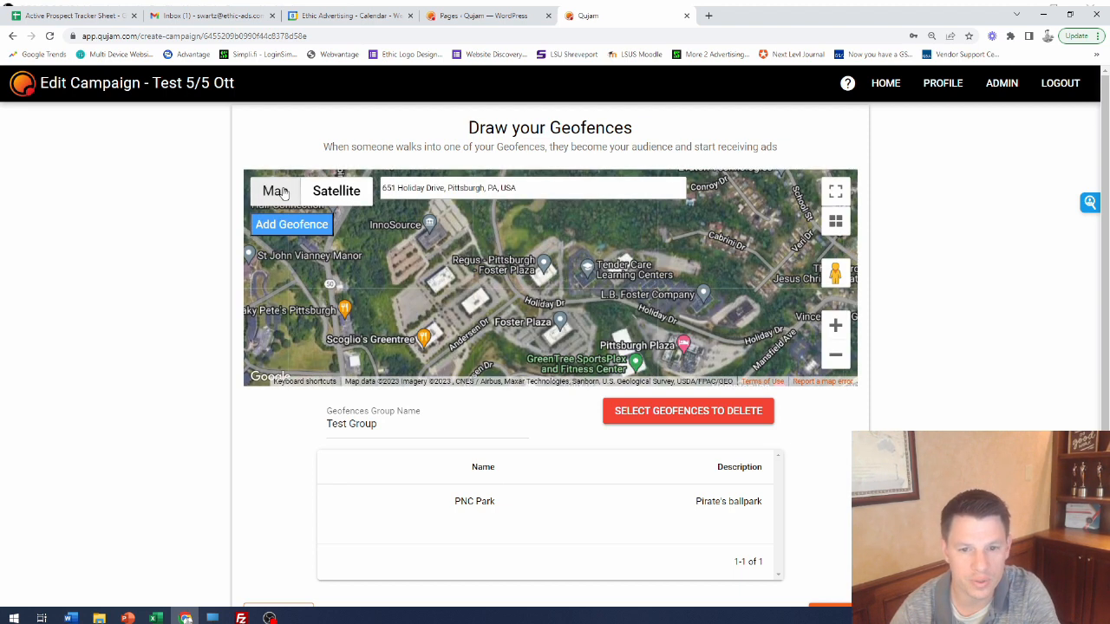
Examine the office building up close in road map and satellite views, comparing the tilted and top-down satellite imagery
click(836, 326)
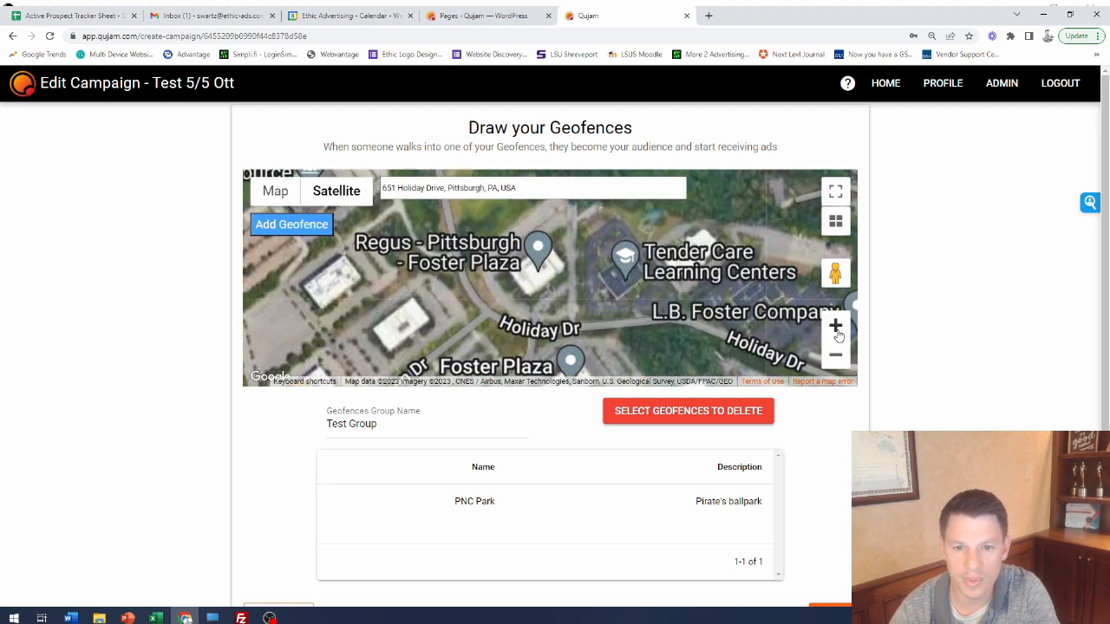
click(836, 327)
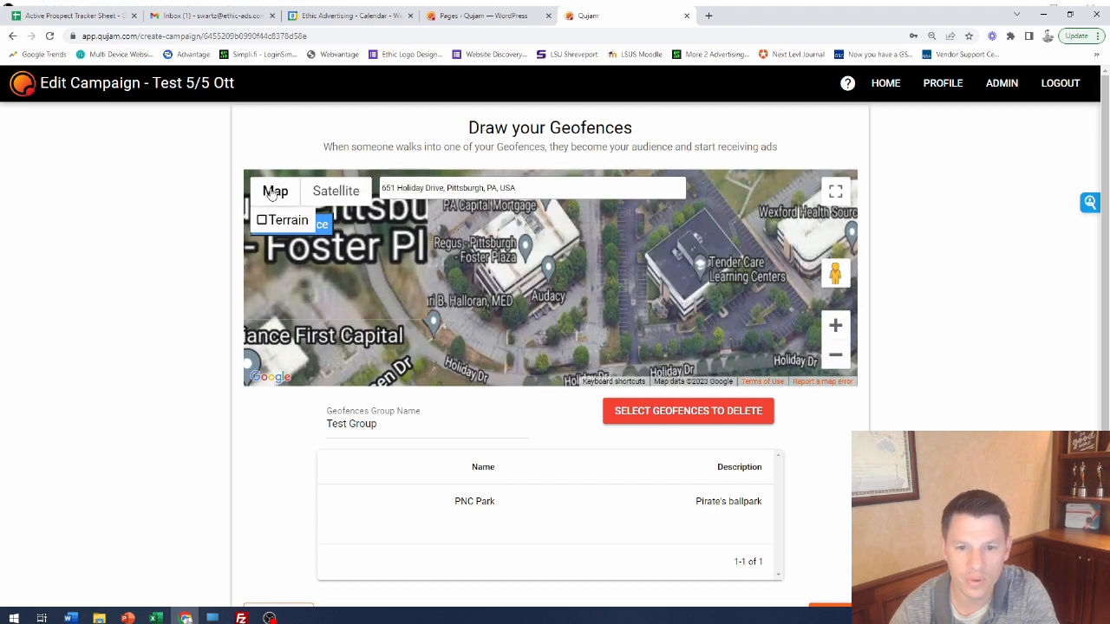
click(273, 193)
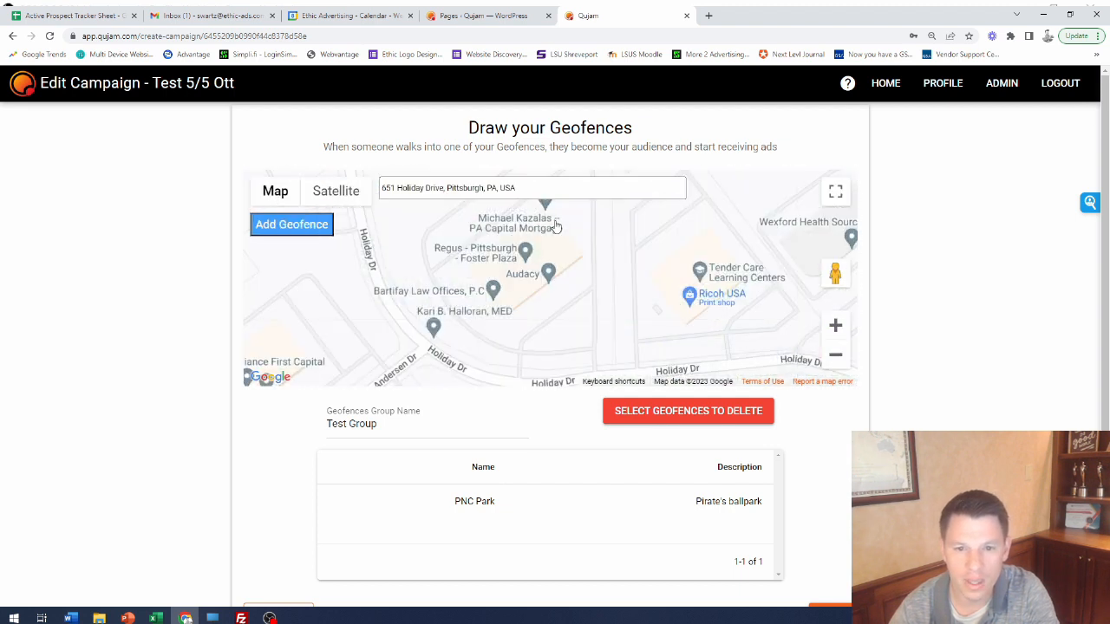
click(340, 194)
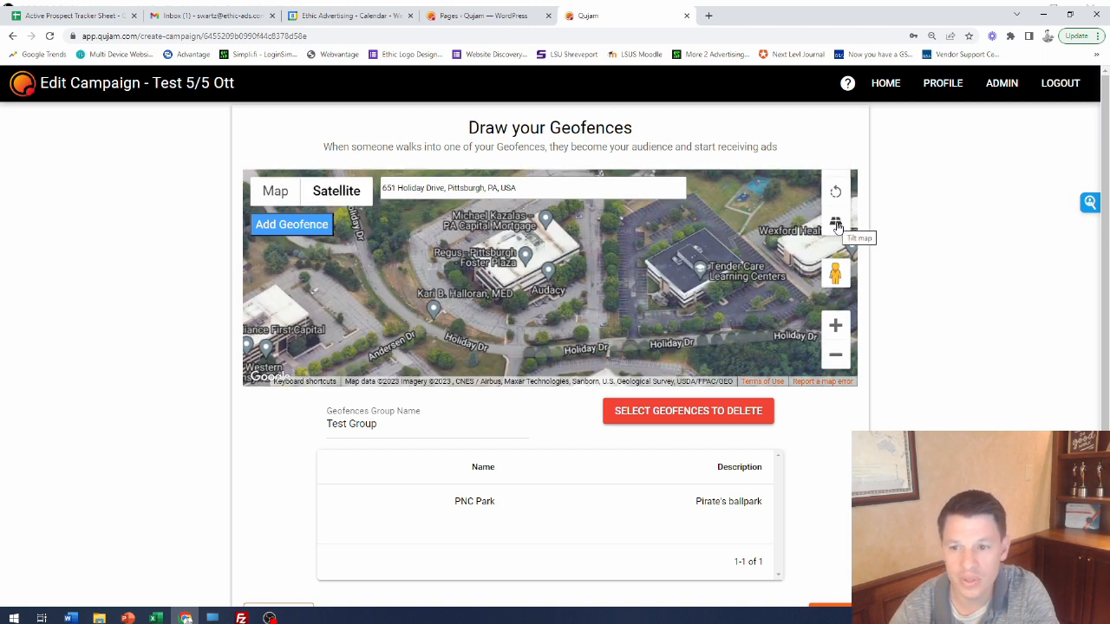
click(836, 224)
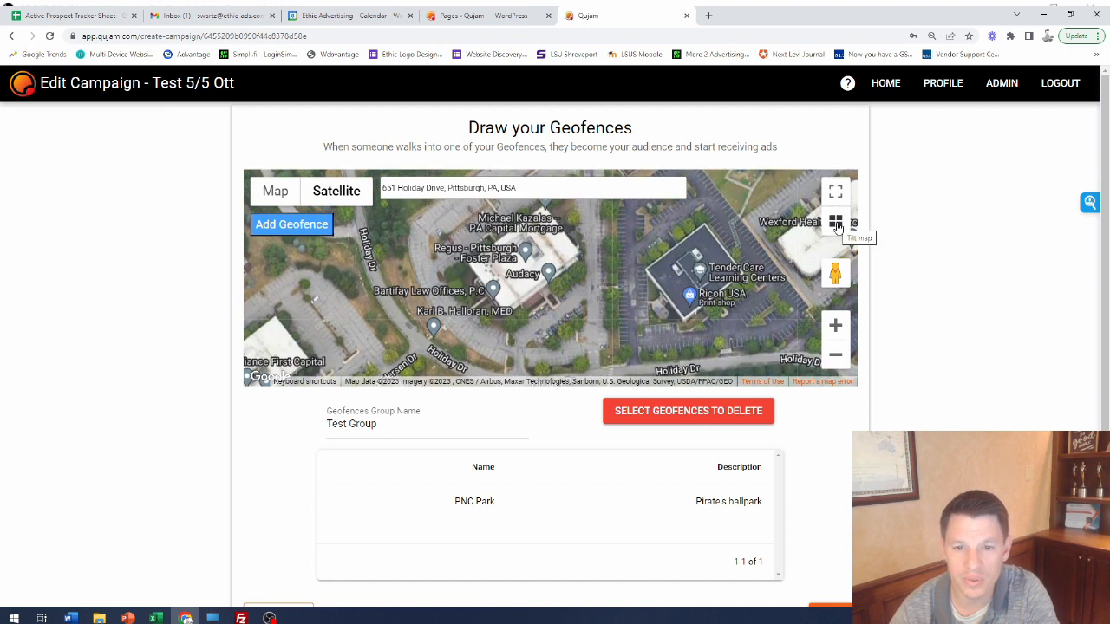
click(836, 224)
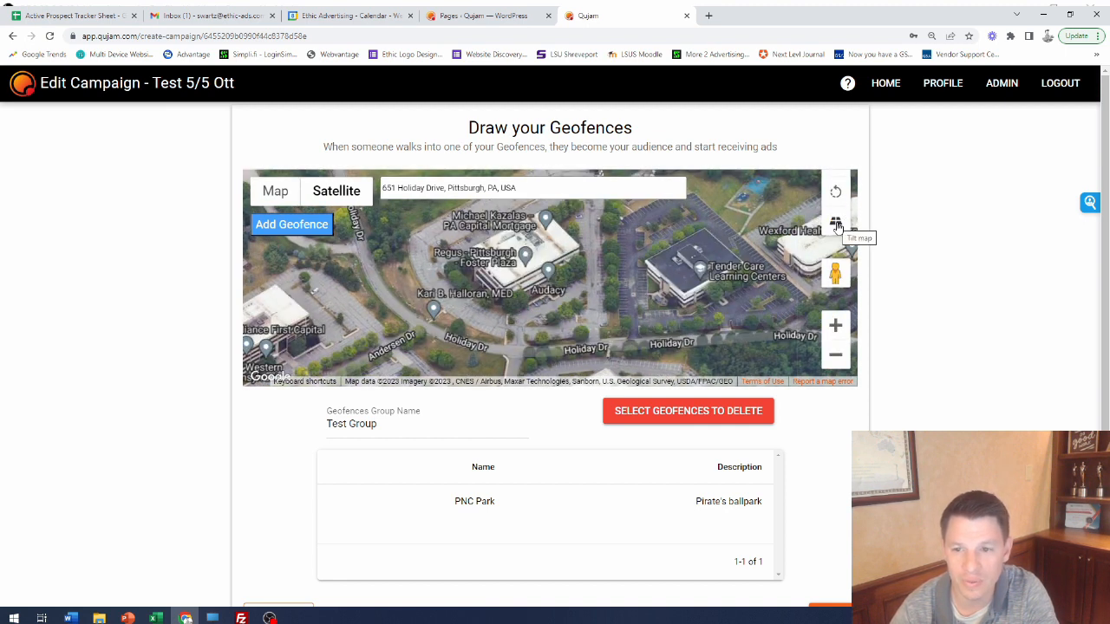
click(836, 224)
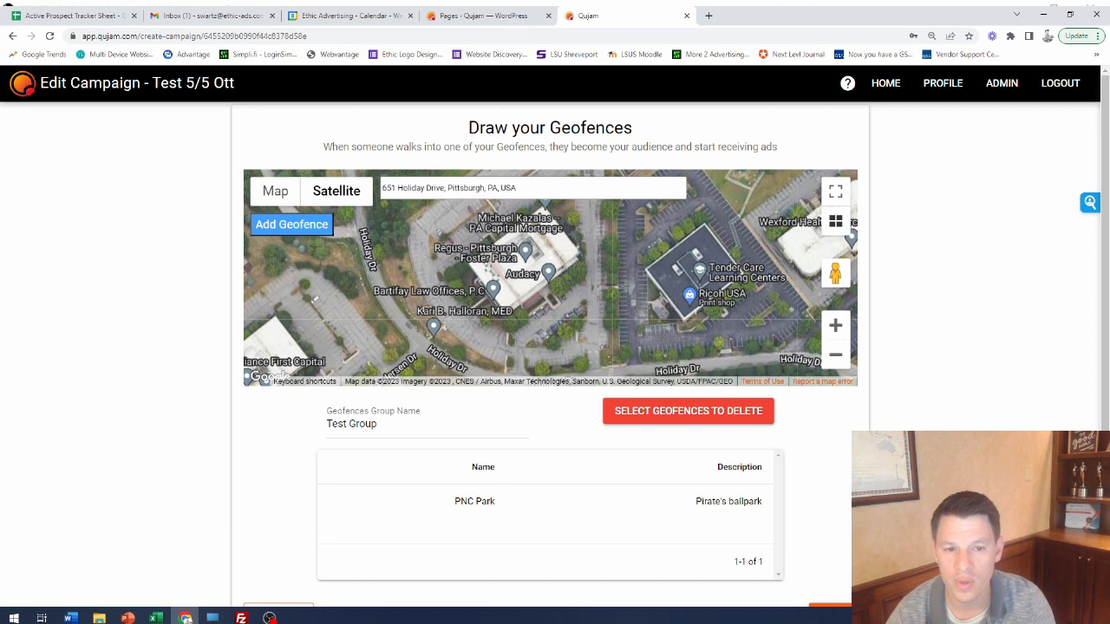
Add a geofence outlining the southwest section of the office building with four corners, hiding the satellite labels and fitting the corners to the roof
click(292, 227)
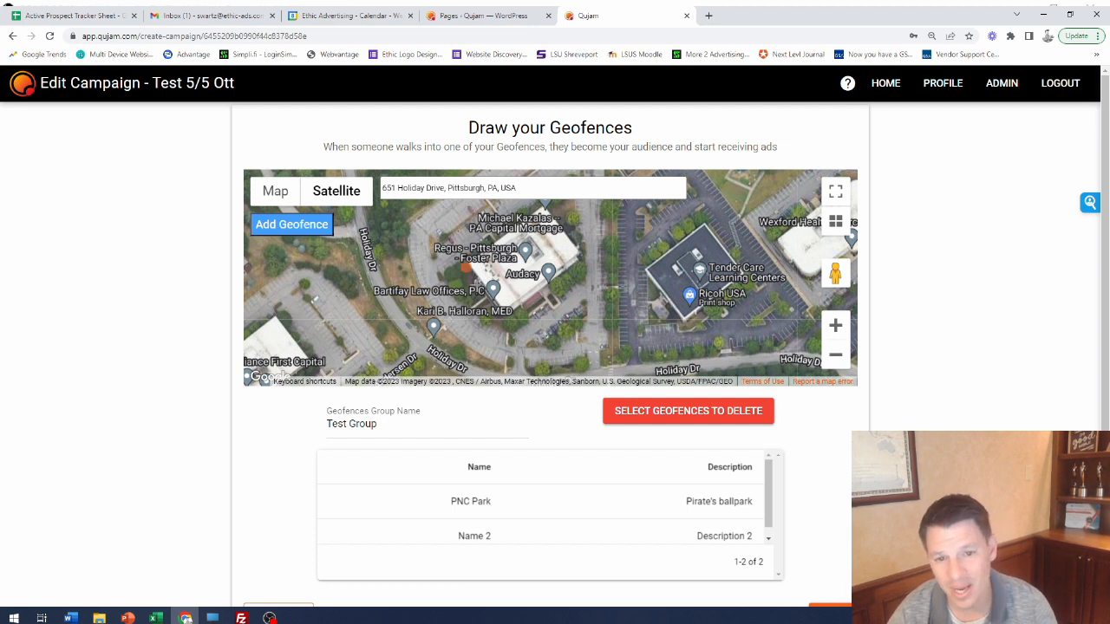
click(511, 322)
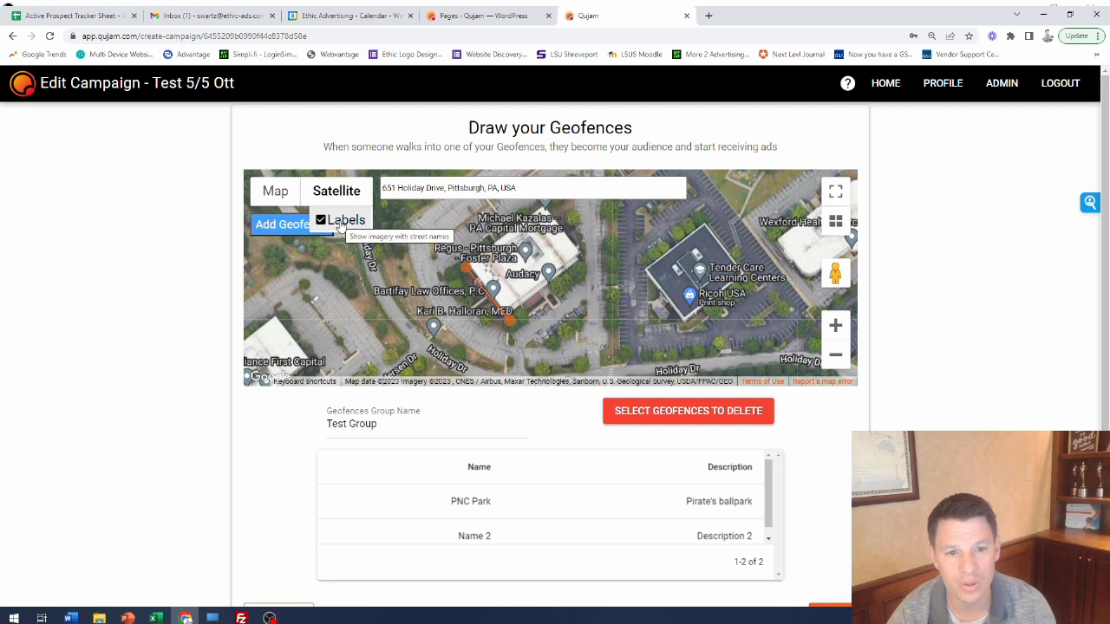
click(320, 221)
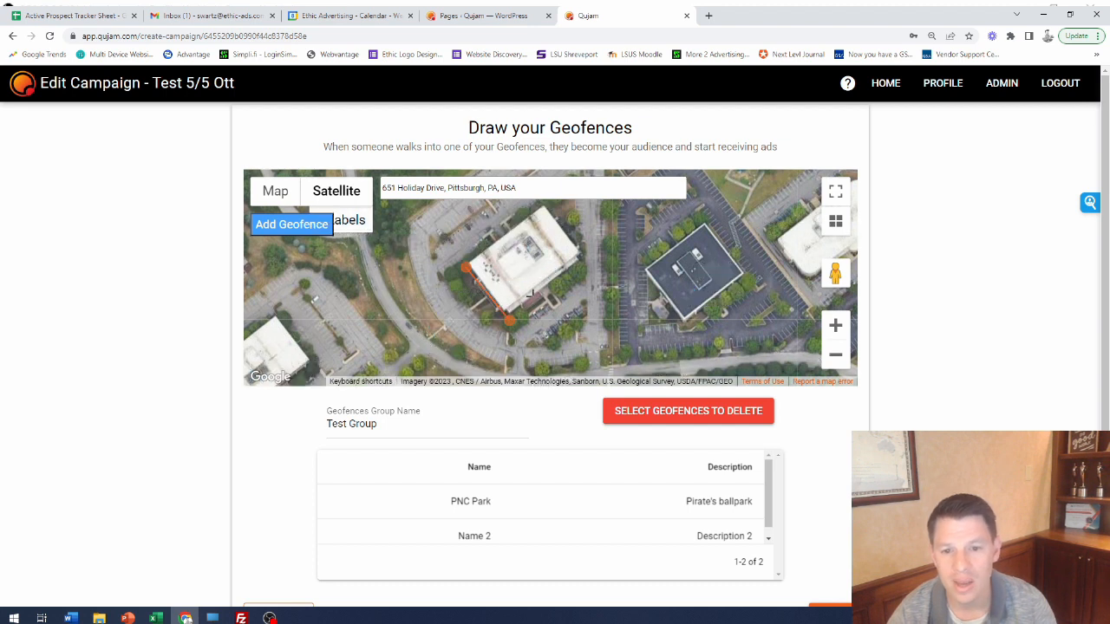
click(540, 299)
click(496, 244)
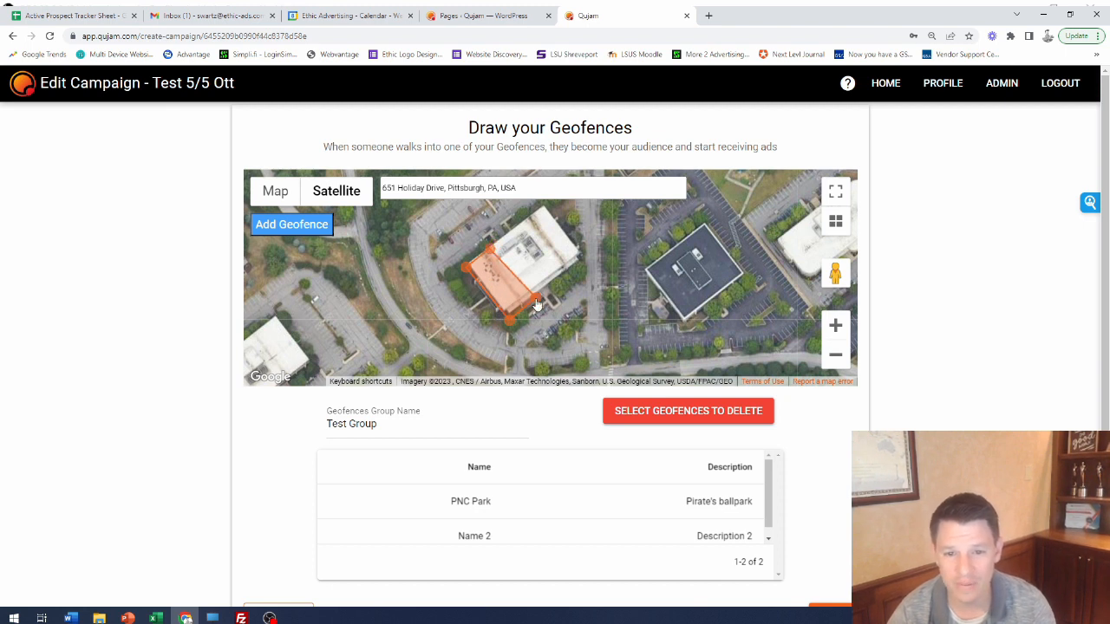
drag(536, 300, 509, 311)
drag(466, 268, 470, 265)
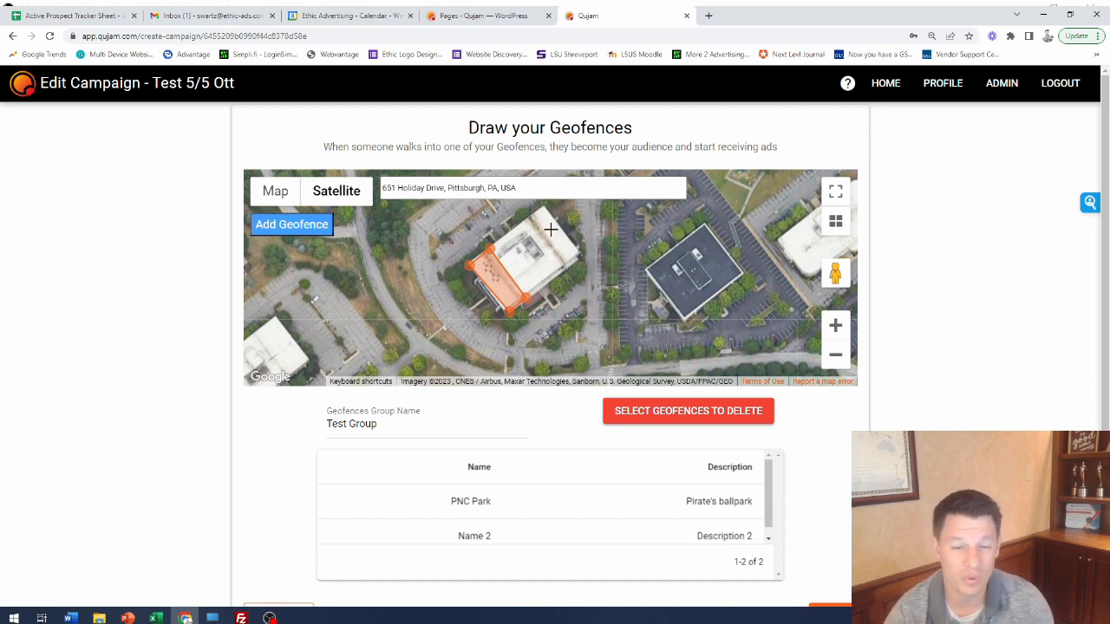
Name the second geofence in the list "office building 1"
click(483, 536)
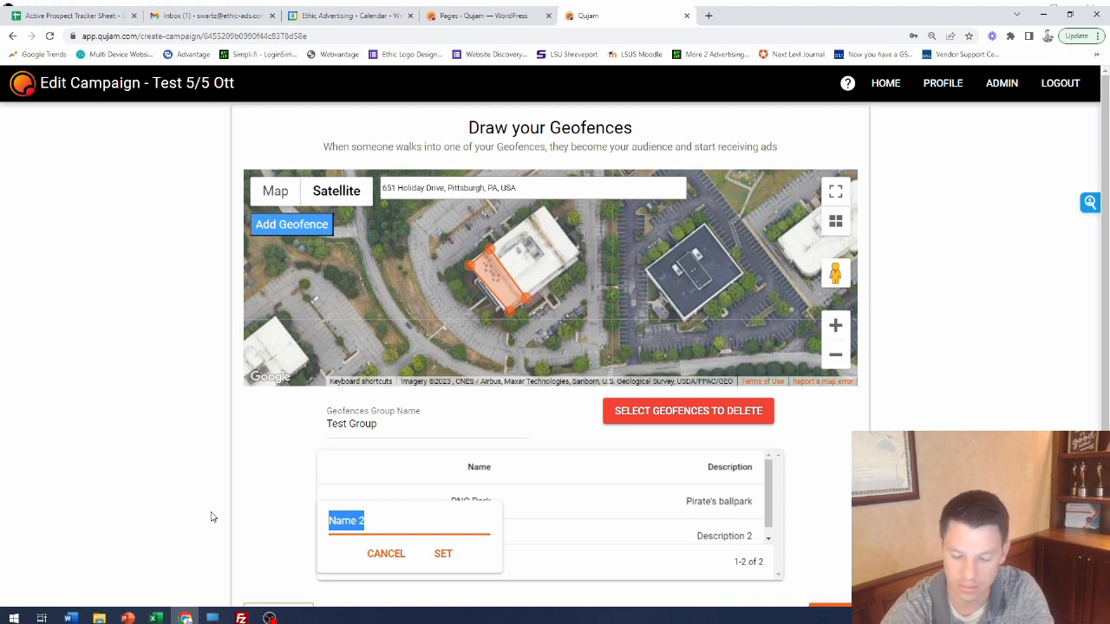
text(office)
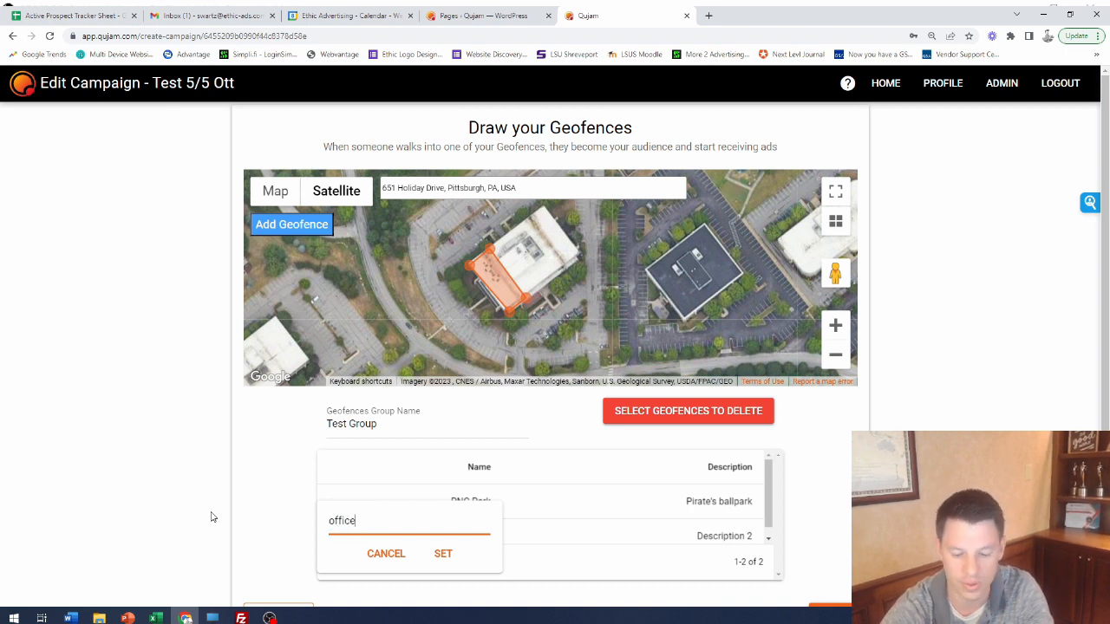
text( p)
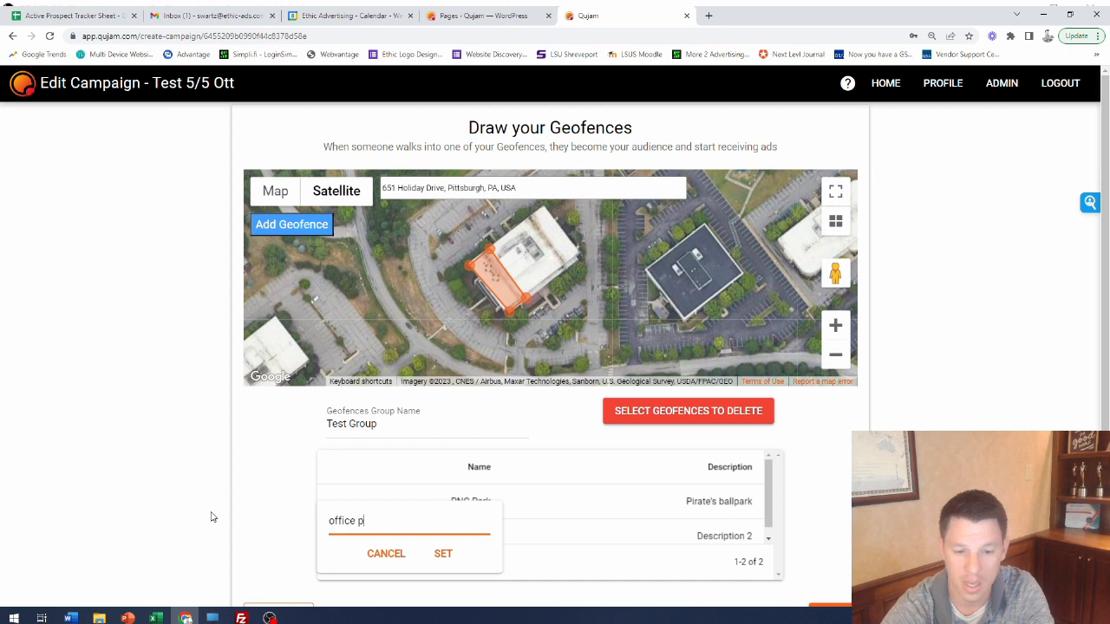
key(BackSpace)
text(building 1)
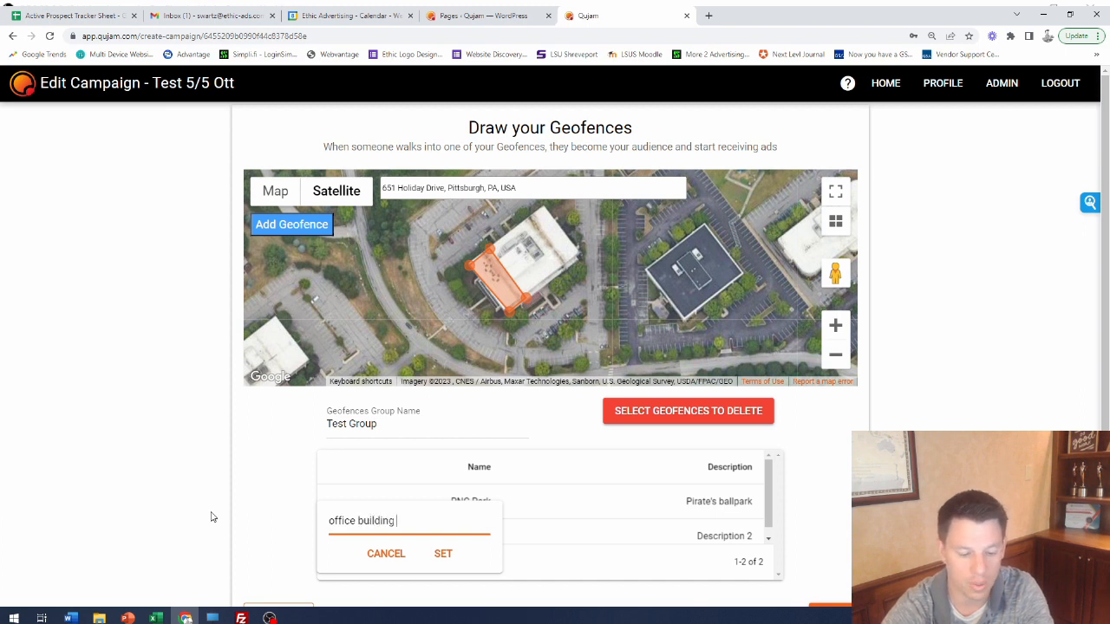
click(461, 559)
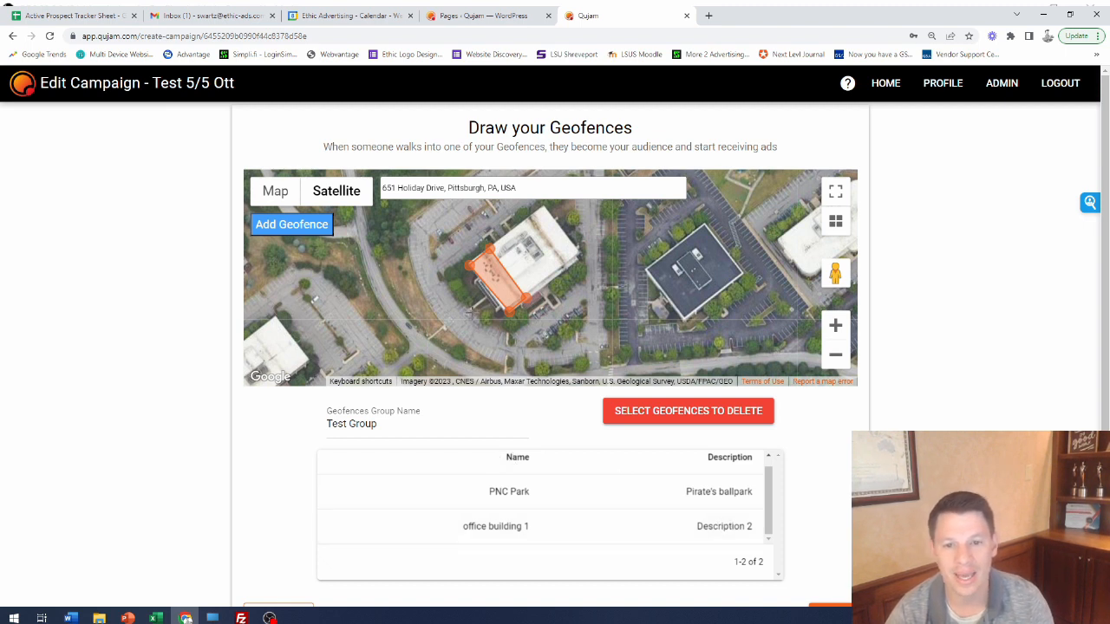
Examine where both geofences lie across the wider Pittsburgh area, first in satellite view and finally on the road map
click(836, 358)
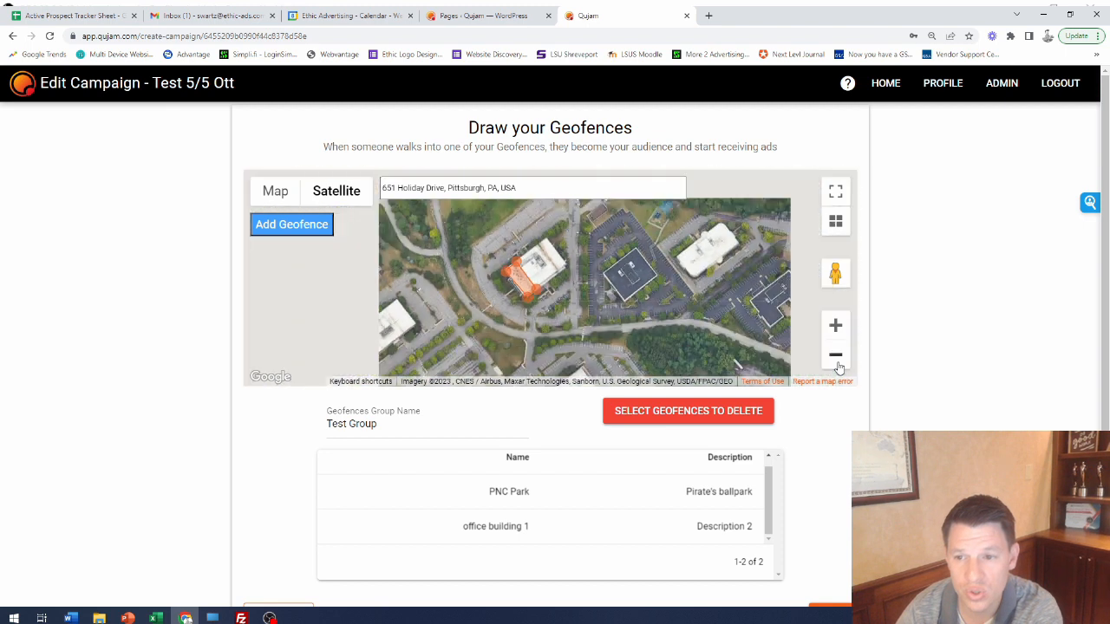
click(836, 358)
click(836, 357)
click(838, 365)
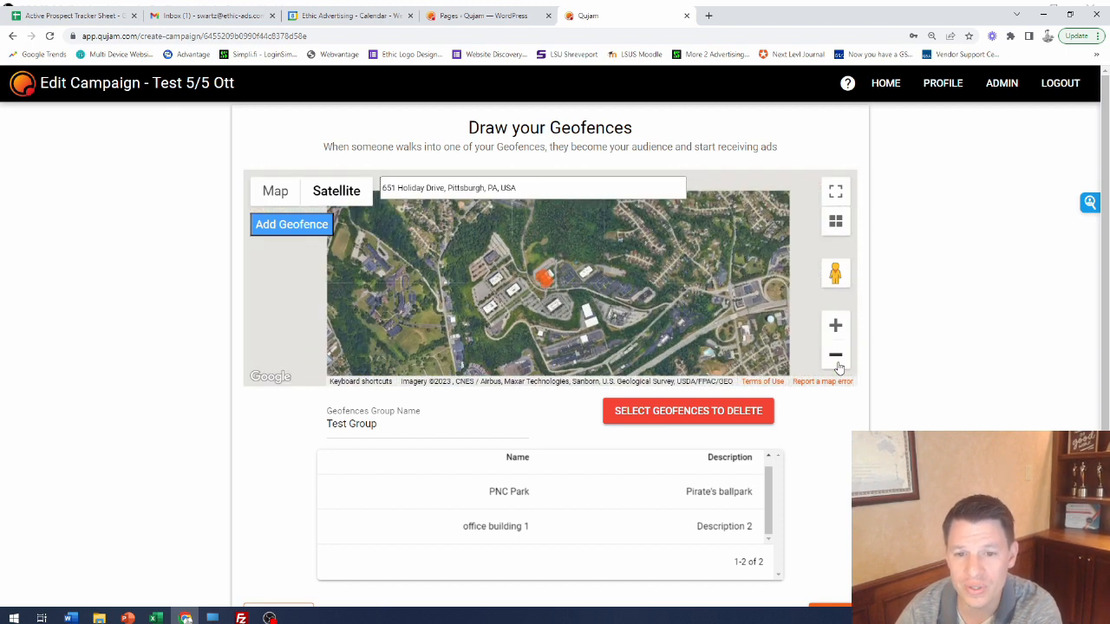
click(838, 364)
click(838, 365)
click(838, 364)
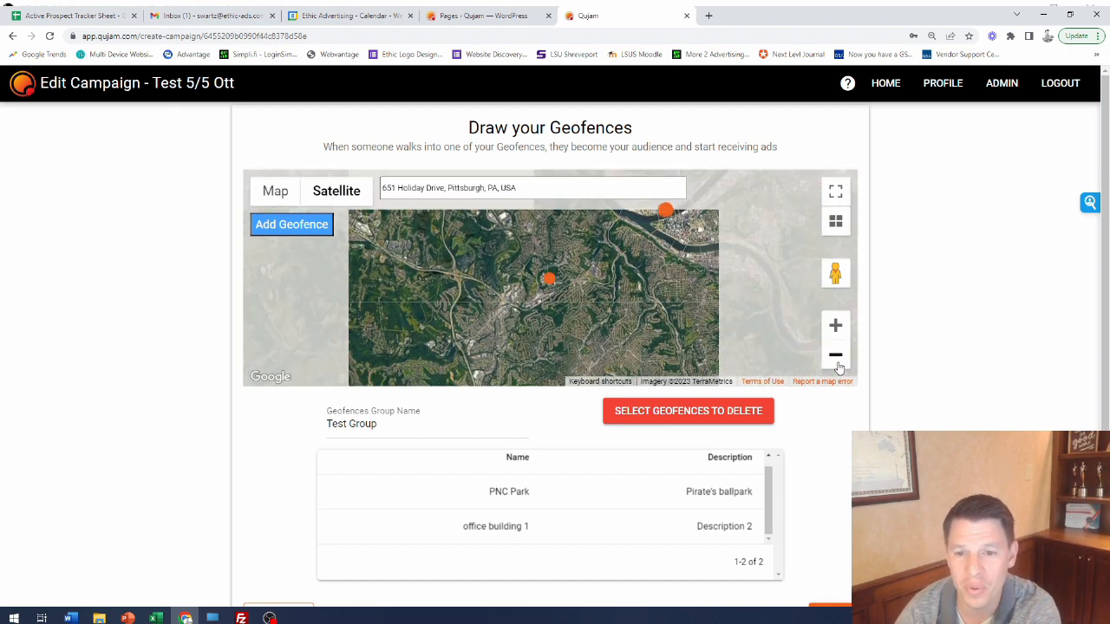
click(836, 357)
click(835, 361)
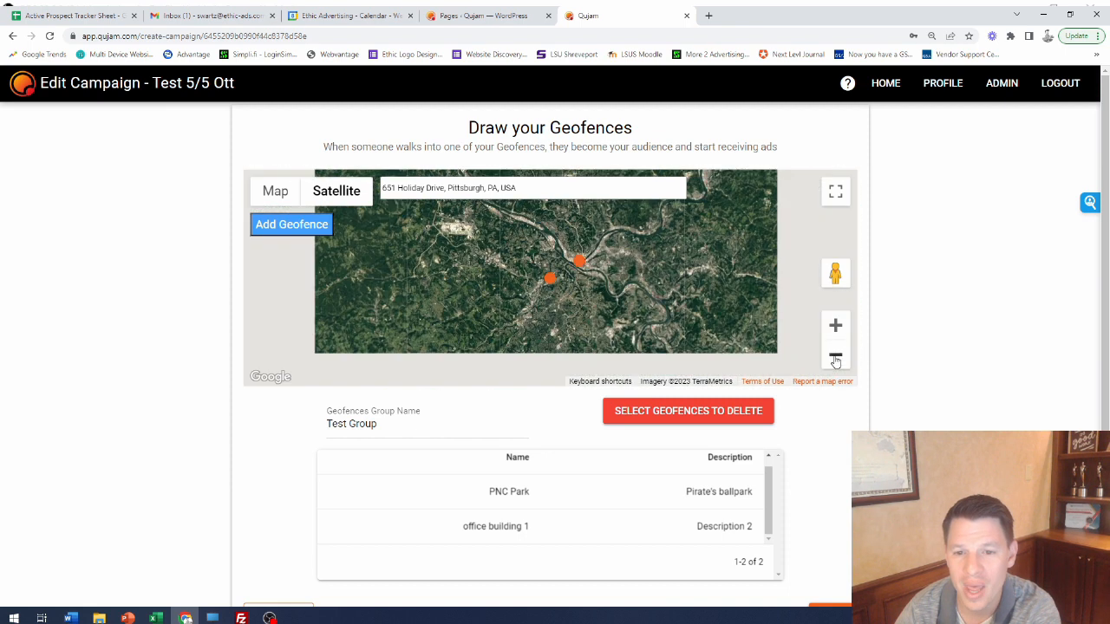
click(275, 192)
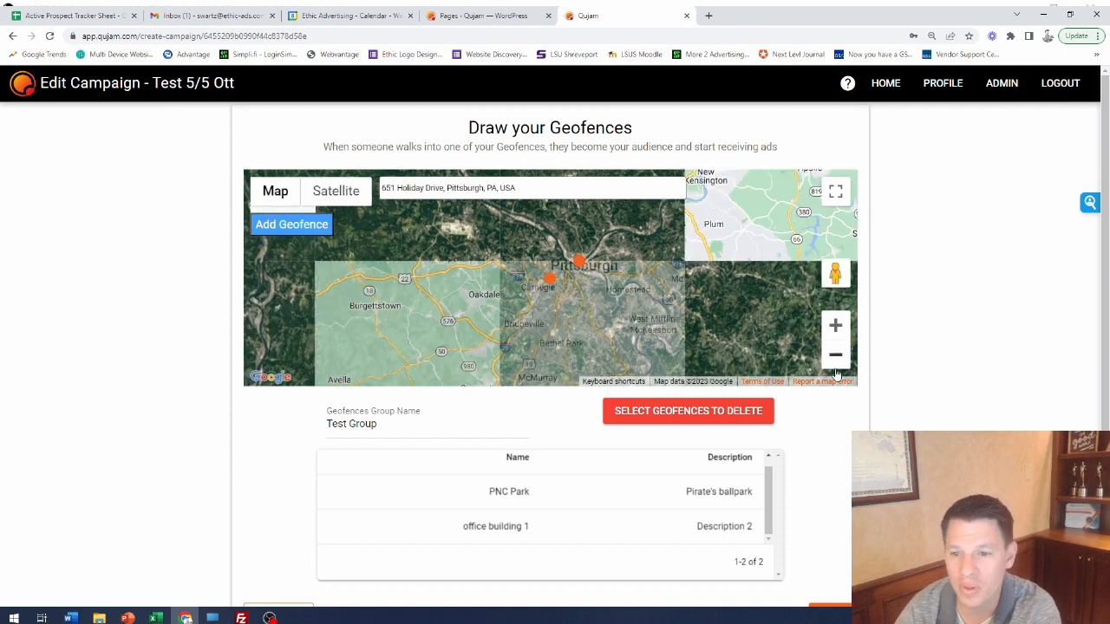
click(836, 357)
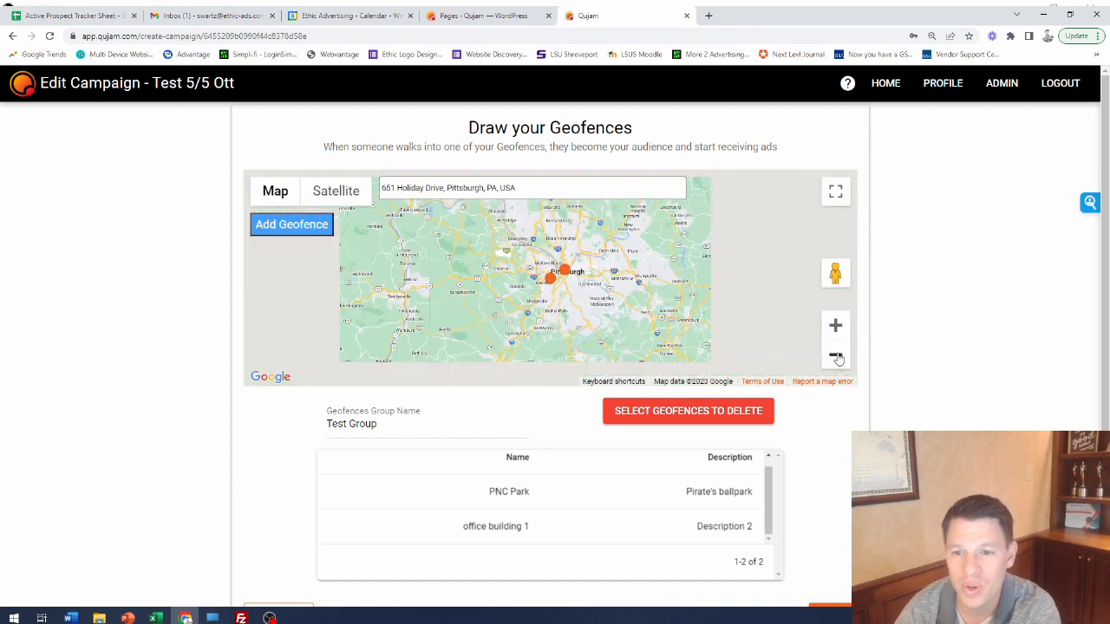
Examine the locations of both geofences on the road map, from the scale of North America back down to the Pittsburgh area
click(837, 358)
click(837, 359)
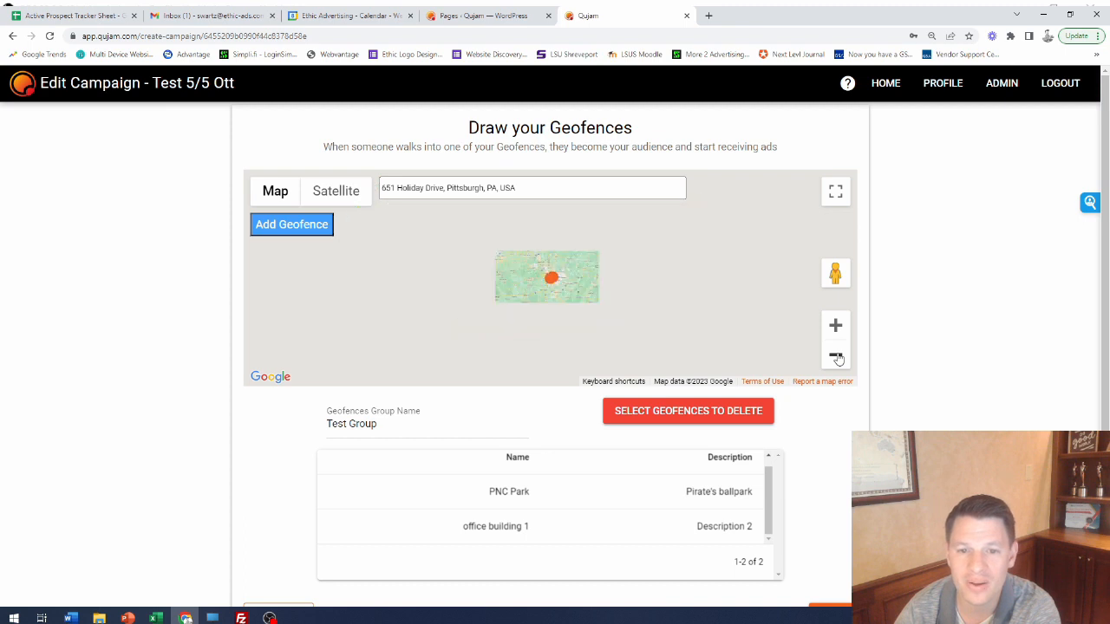
click(837, 358)
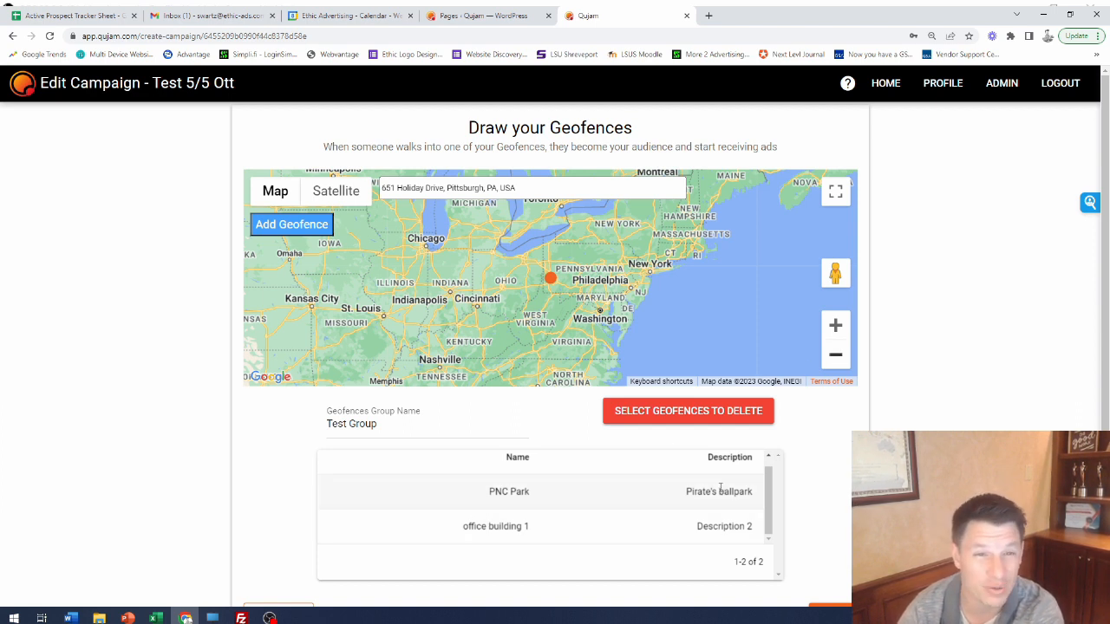
click(835, 358)
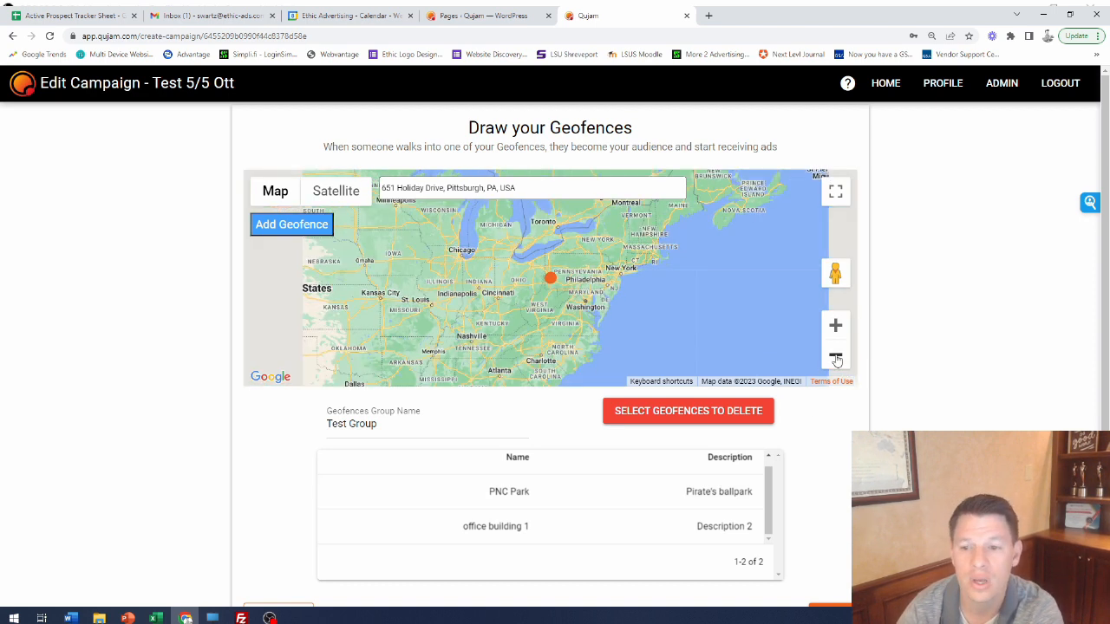
click(835, 358)
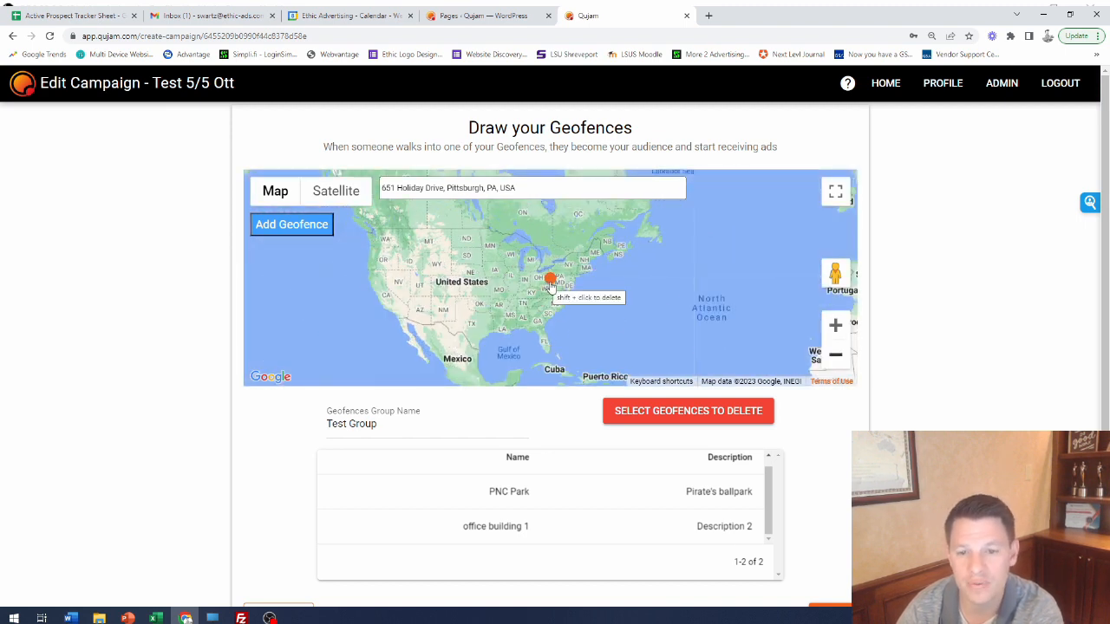
click(836, 326)
click(836, 326)
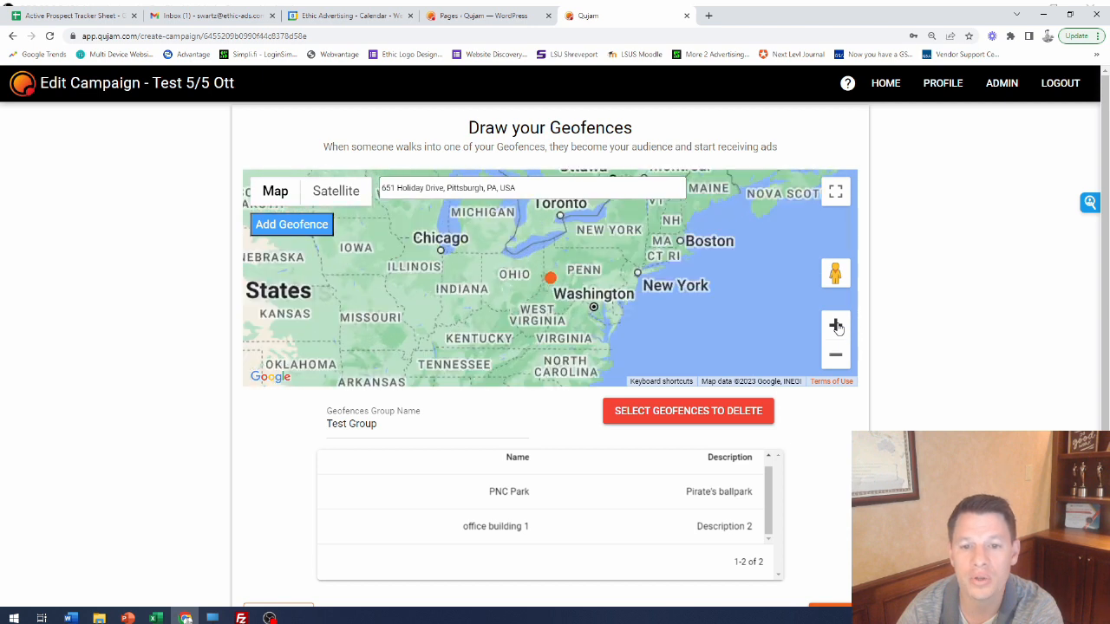
click(836, 327)
click(837, 326)
click(836, 326)
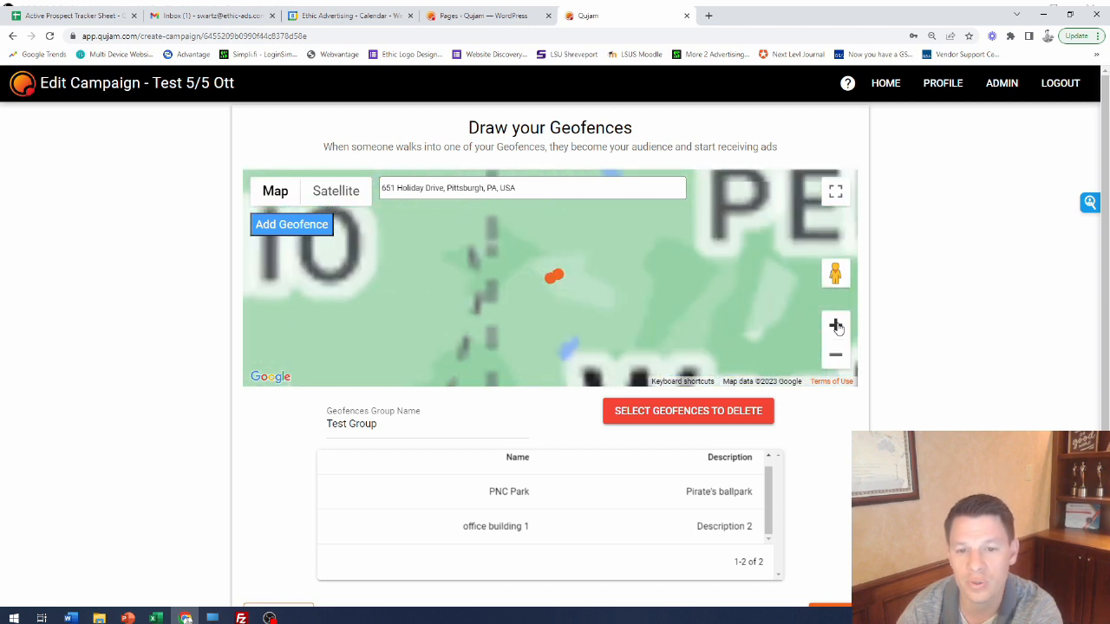
click(836, 326)
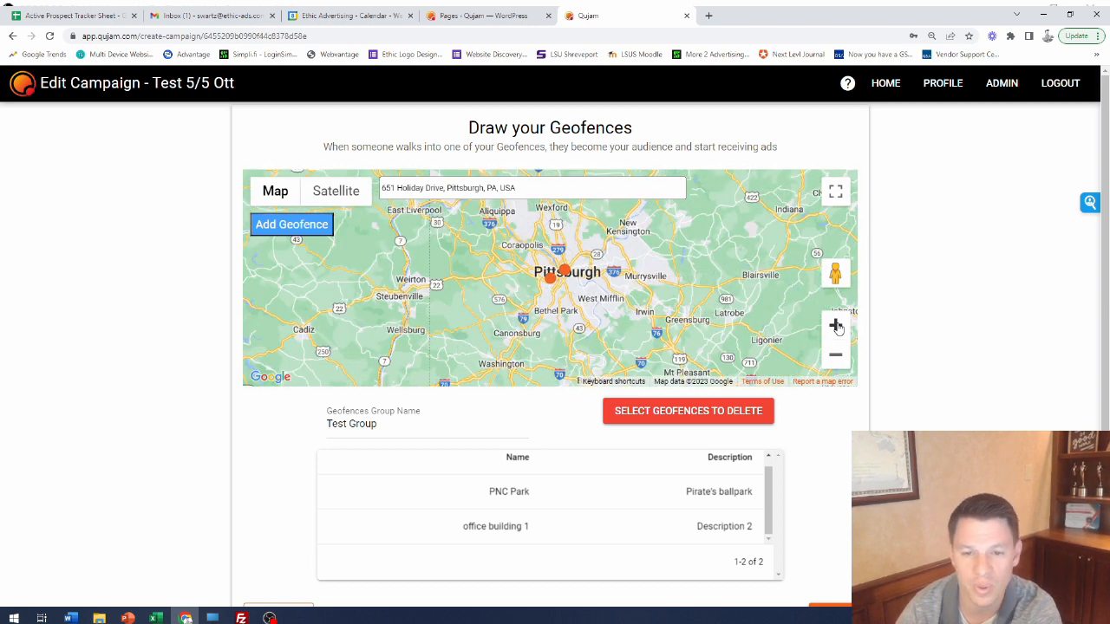
click(836, 326)
click(836, 326)
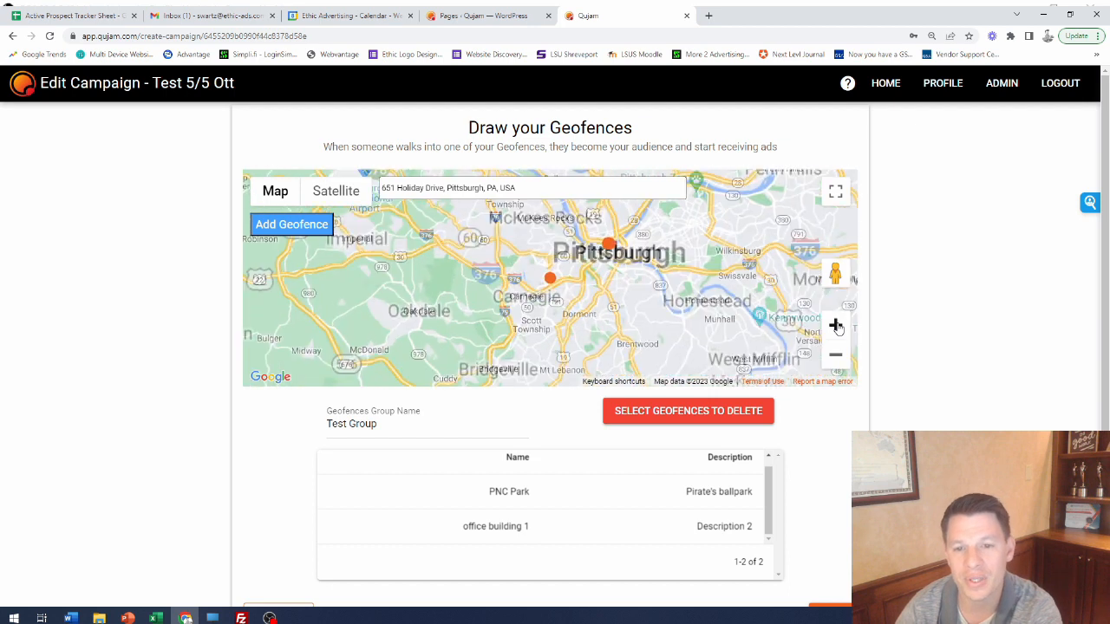
click(836, 326)
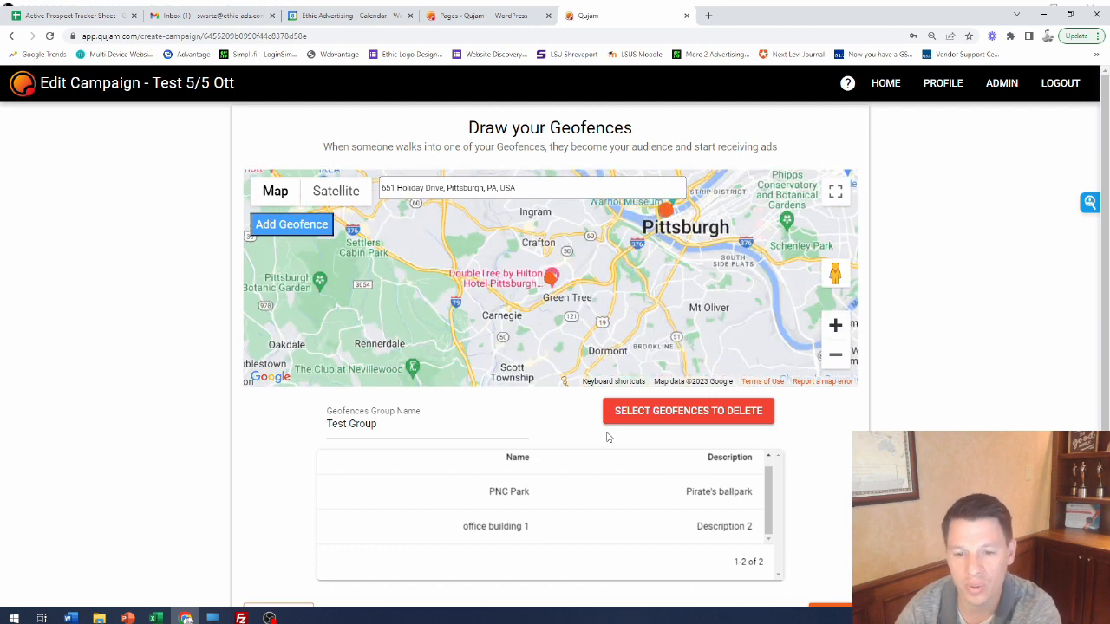
Try marking the PNC Park and office building 1 geofences for deletion, clear both selections and cancel the deletion
click(669, 413)
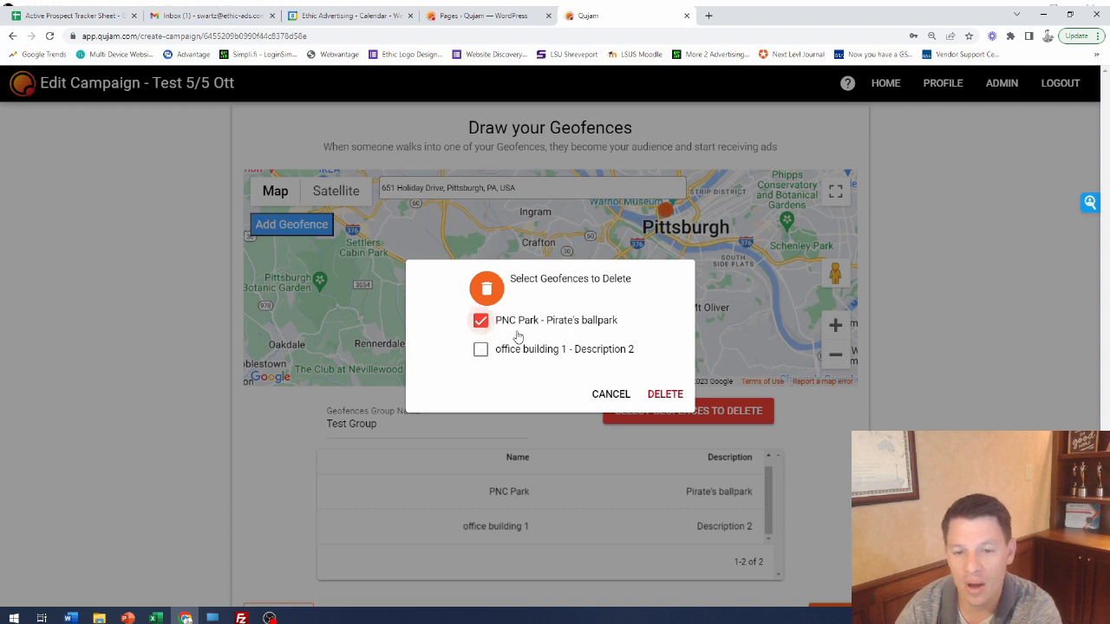
click(480, 348)
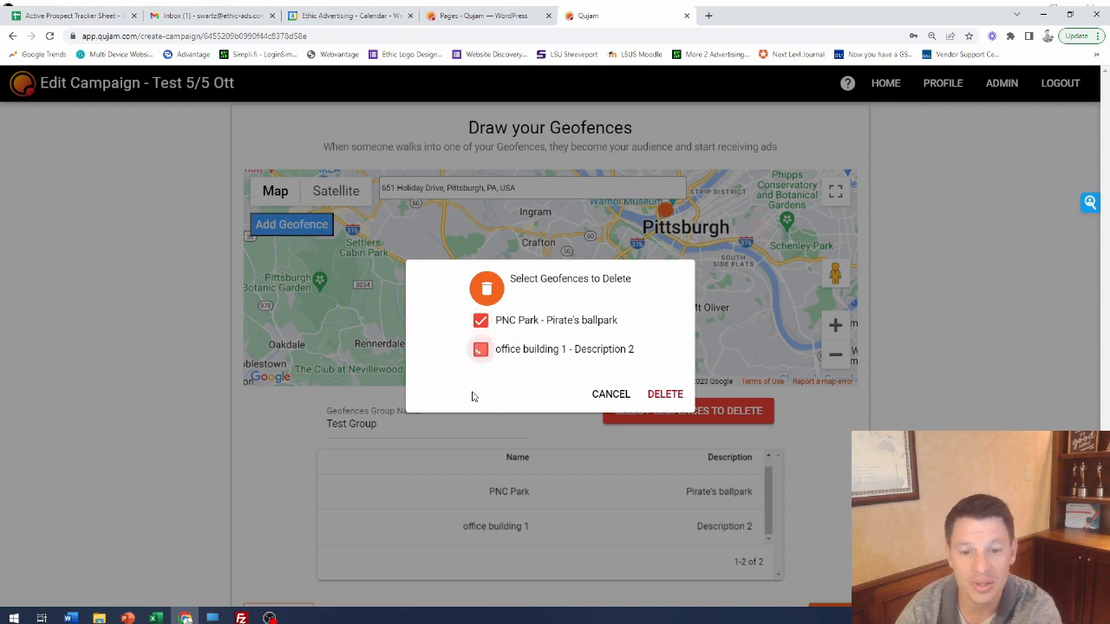
click(481, 323)
click(480, 349)
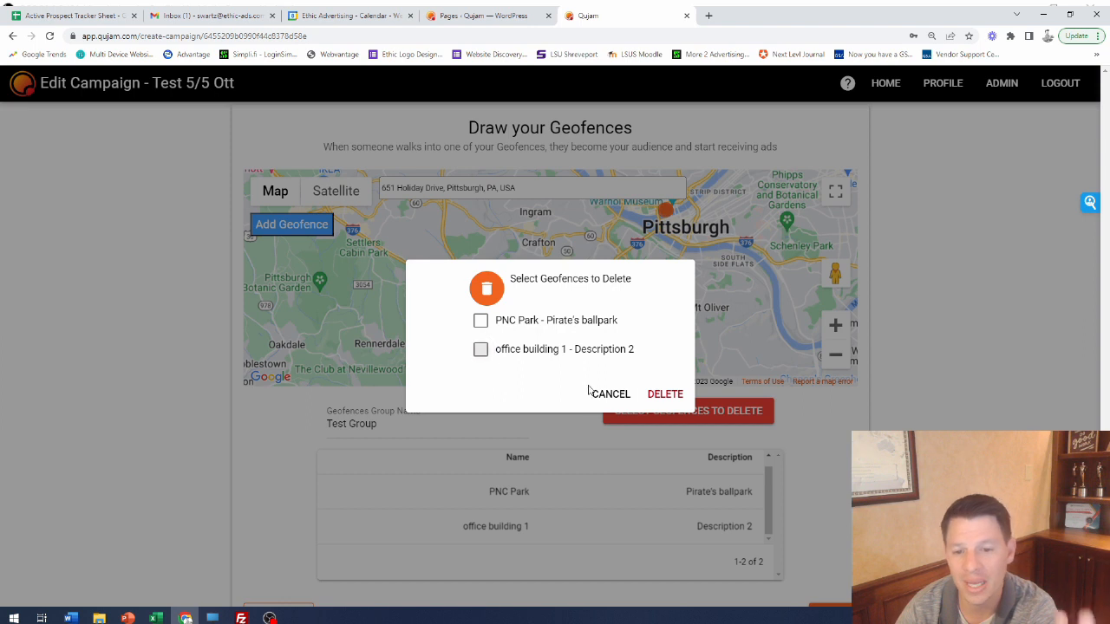
click(611, 396)
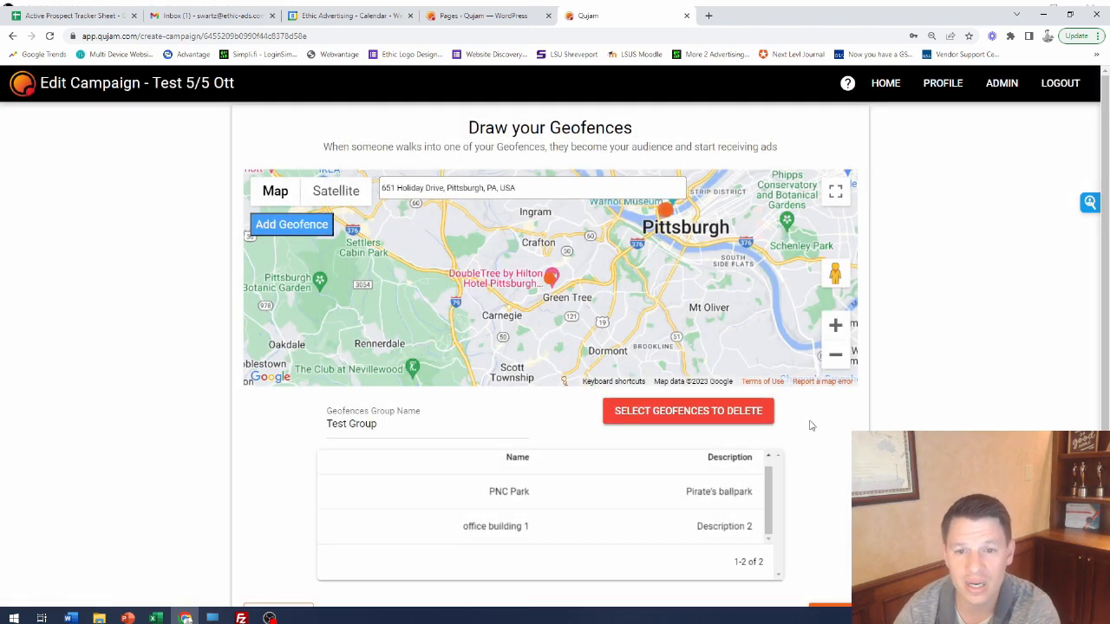
scroll(811, 425, down, 1)
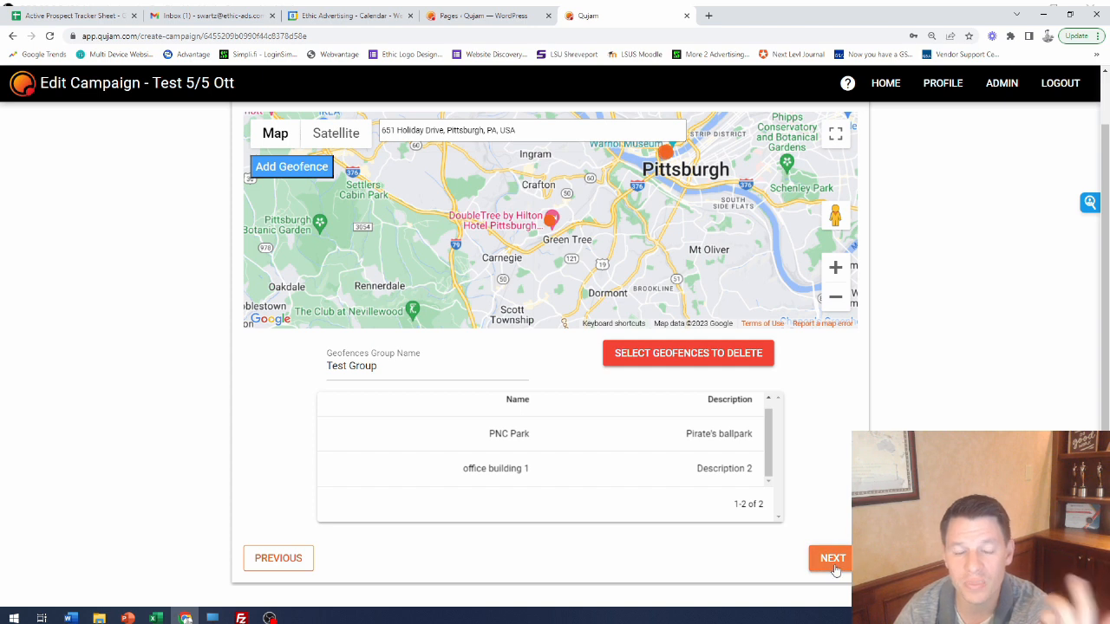